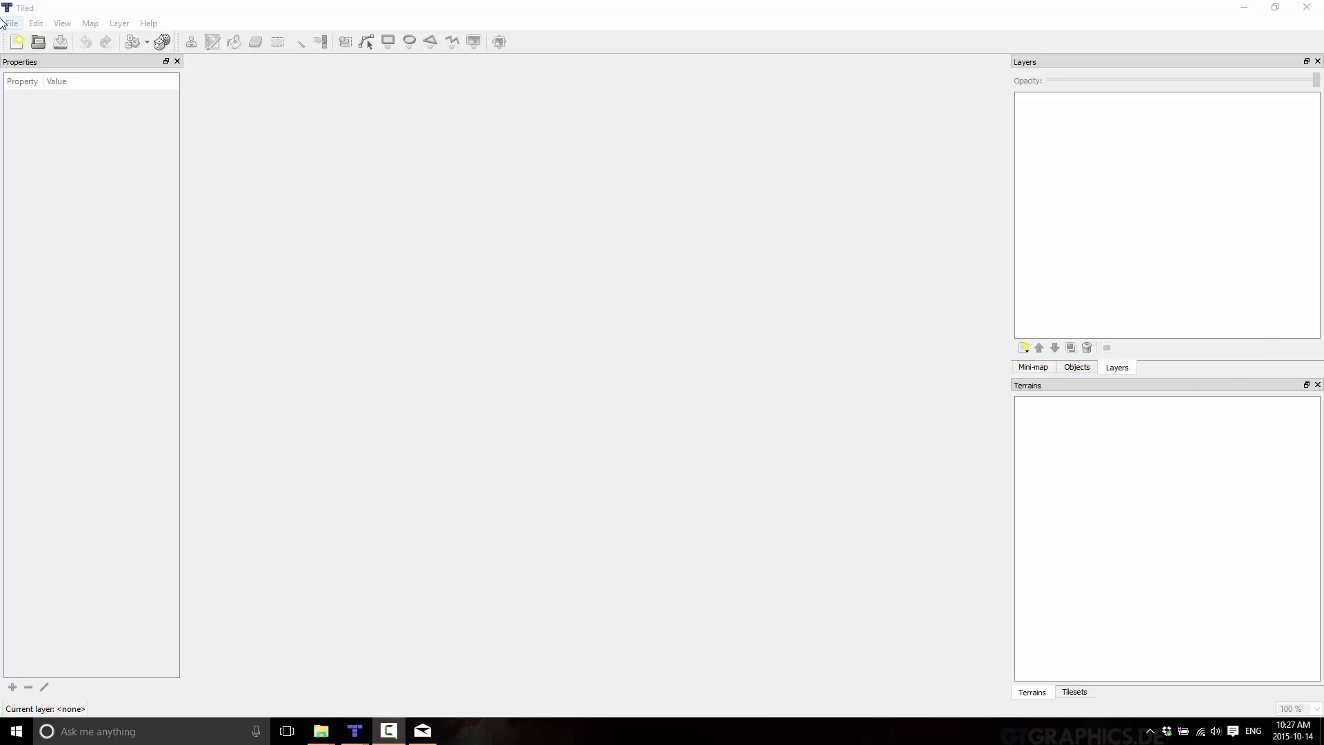
Step: Create a new orthogonal map of 50 by 50 tiles with a tile size of 32 by 32 px
click(17, 41)
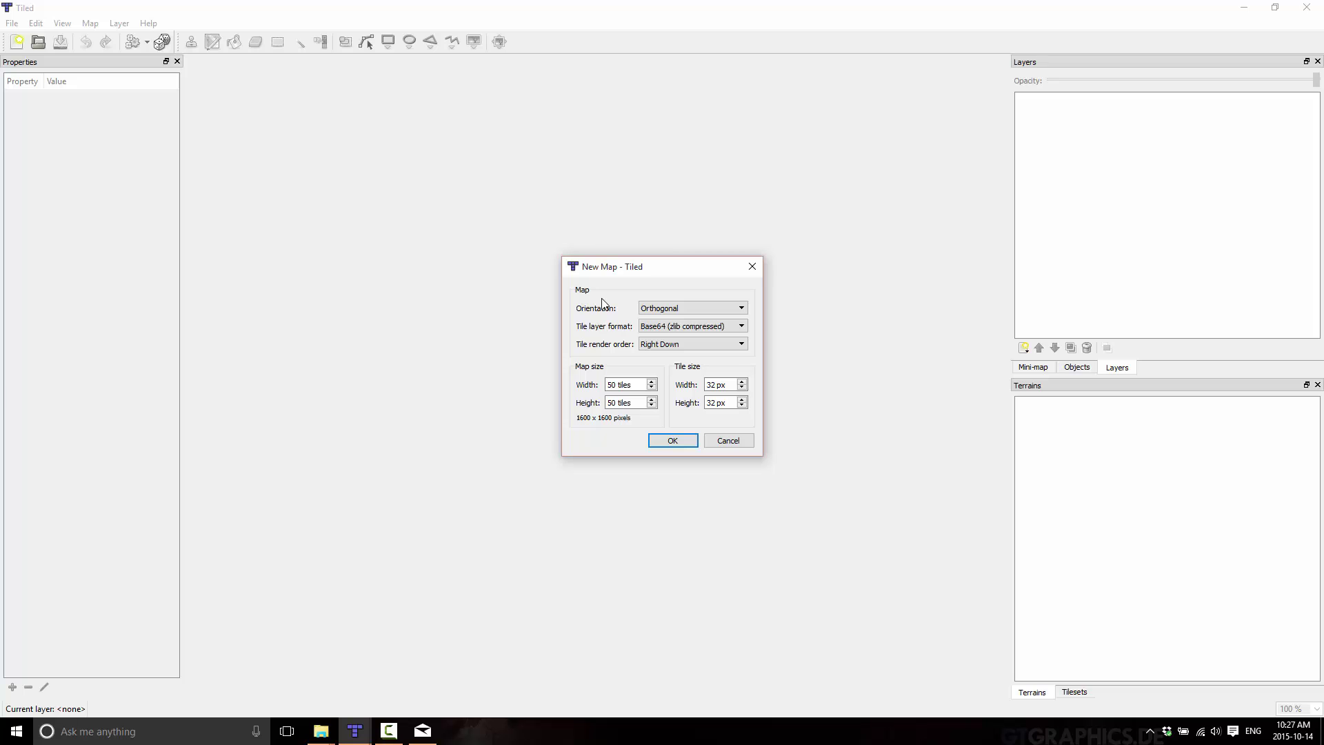
click(669, 443)
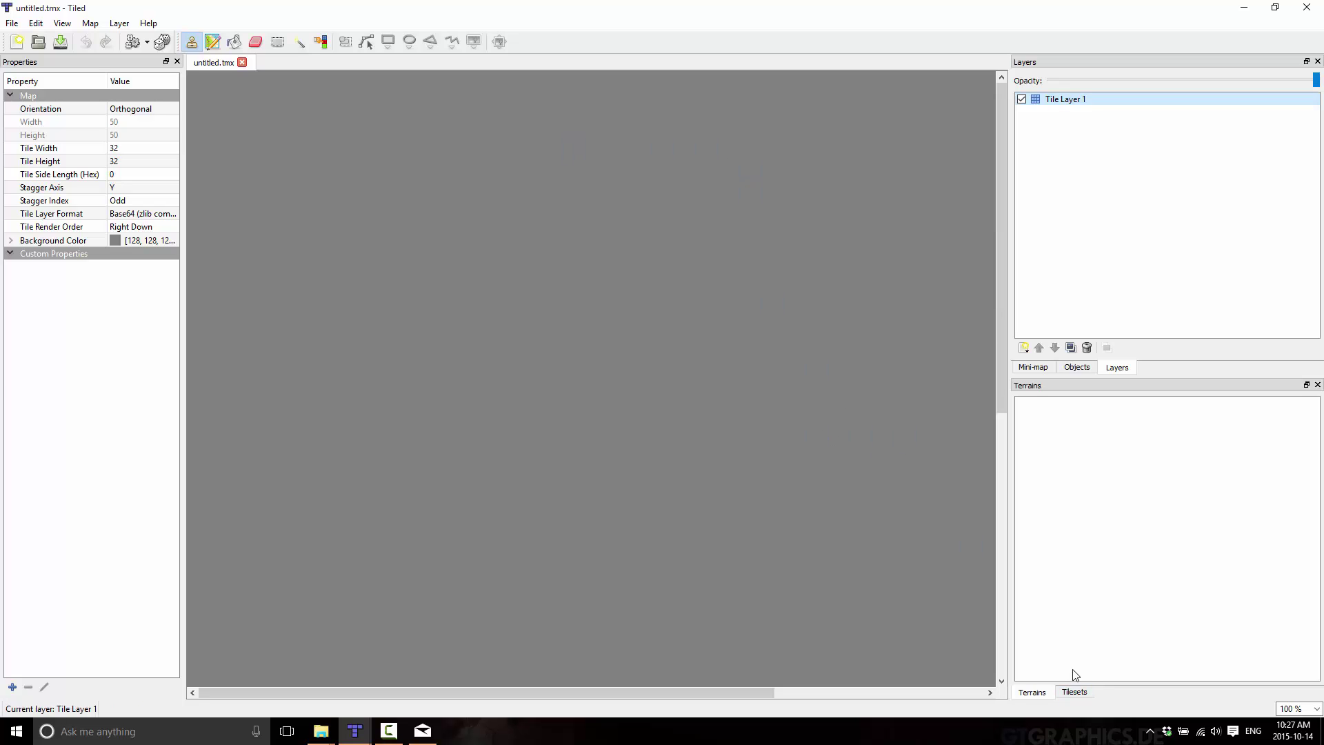
Step: Create a tileset from tmw_desert_spacing.png in C:\Program Files\Tiled\examples, using 32 px tiles and adjusting the spacing for the gaps between tiles
click(1074, 692)
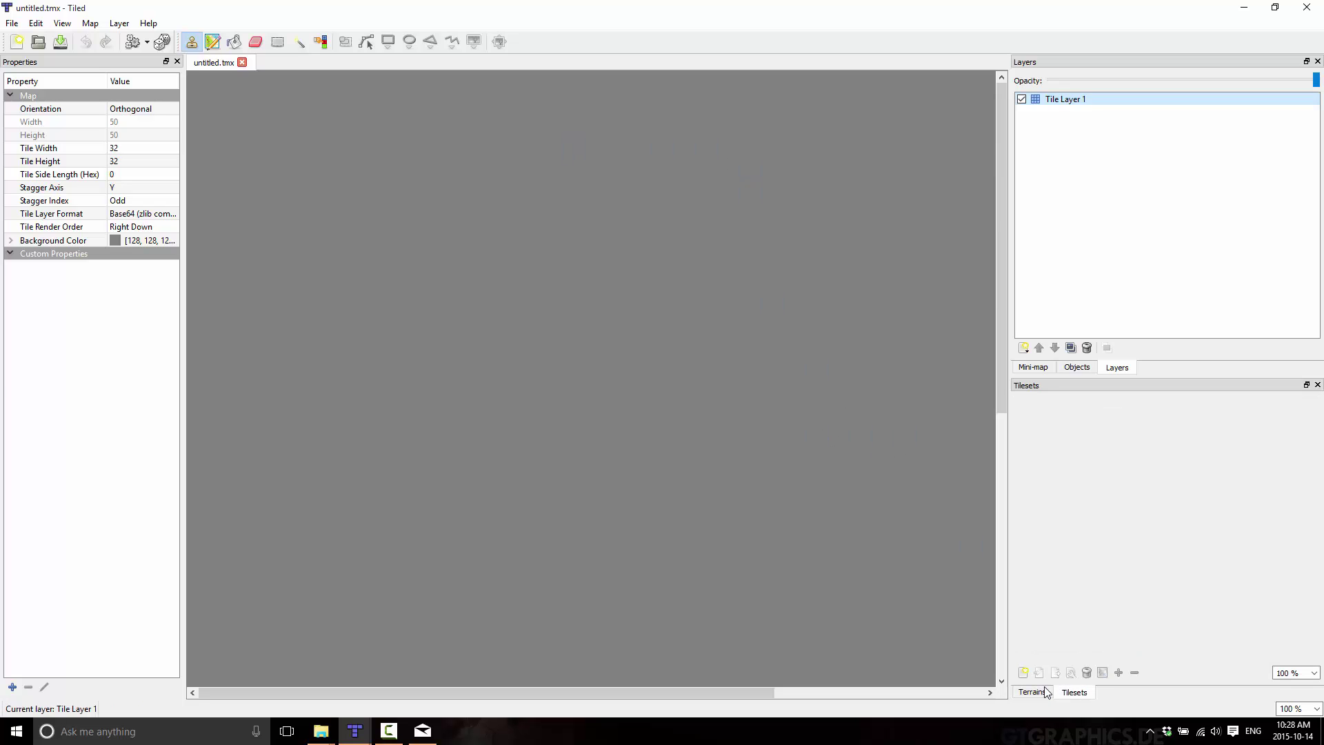
click(1023, 672)
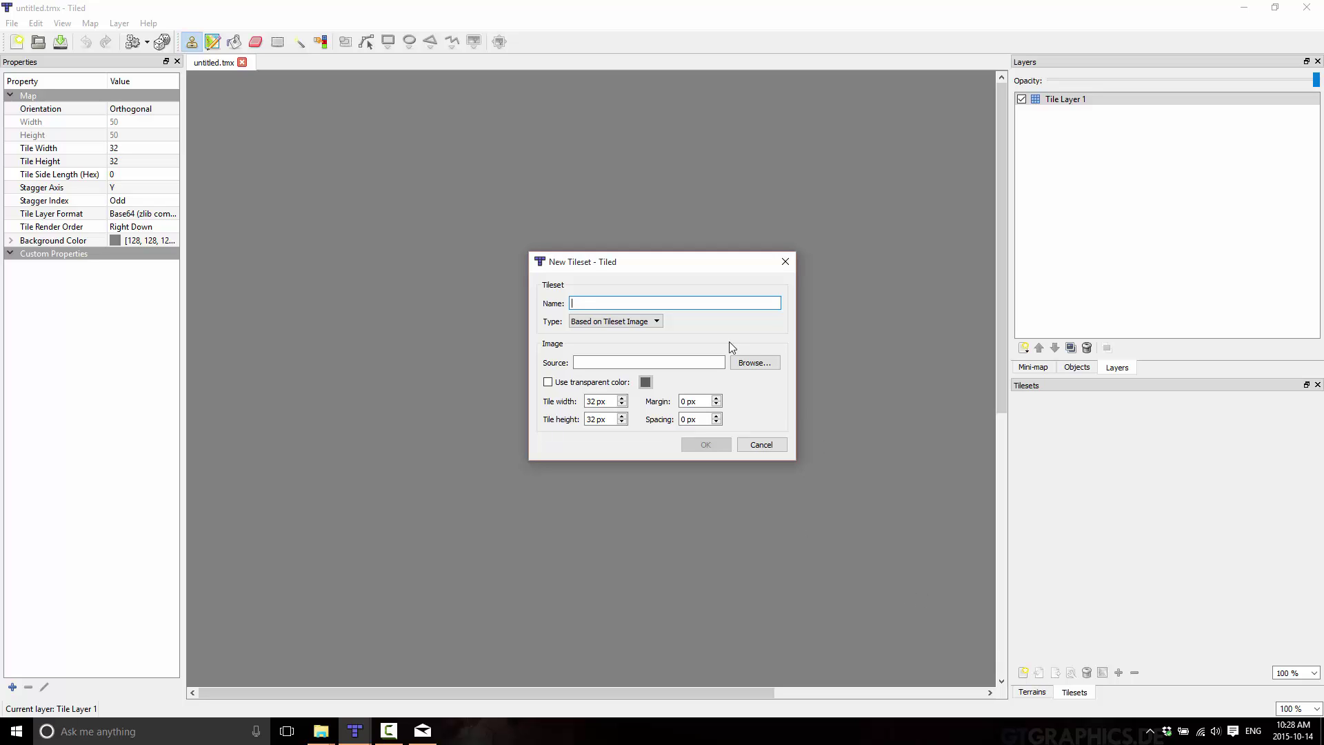
click(750, 362)
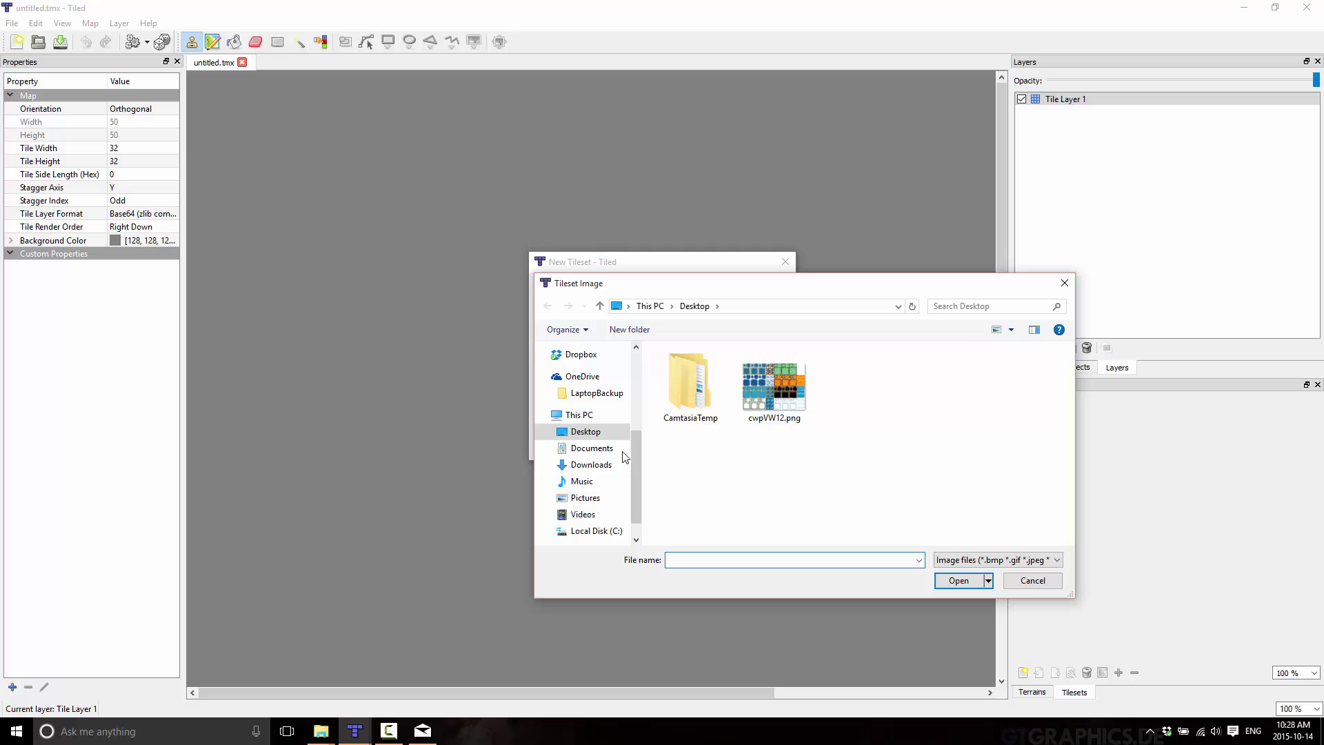
click(590, 530)
double_click(704, 431)
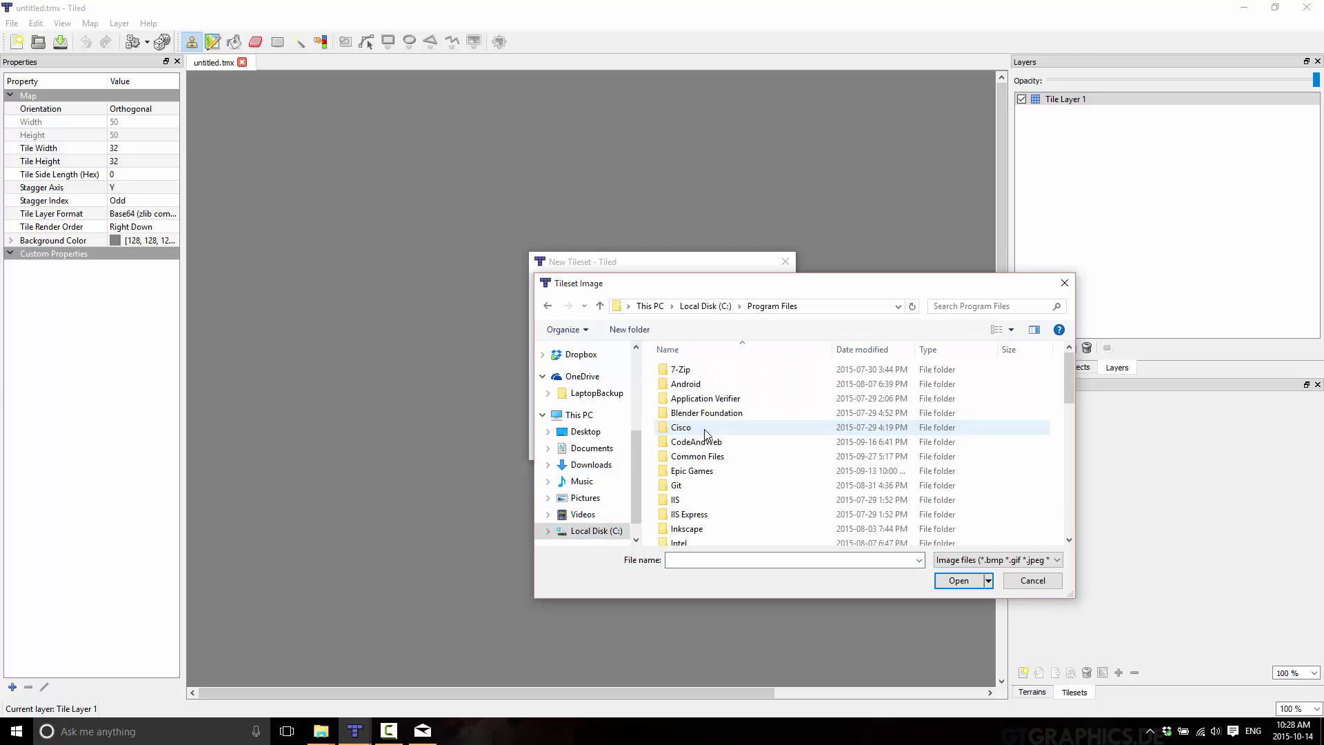
scroll(813, 495, down, 10)
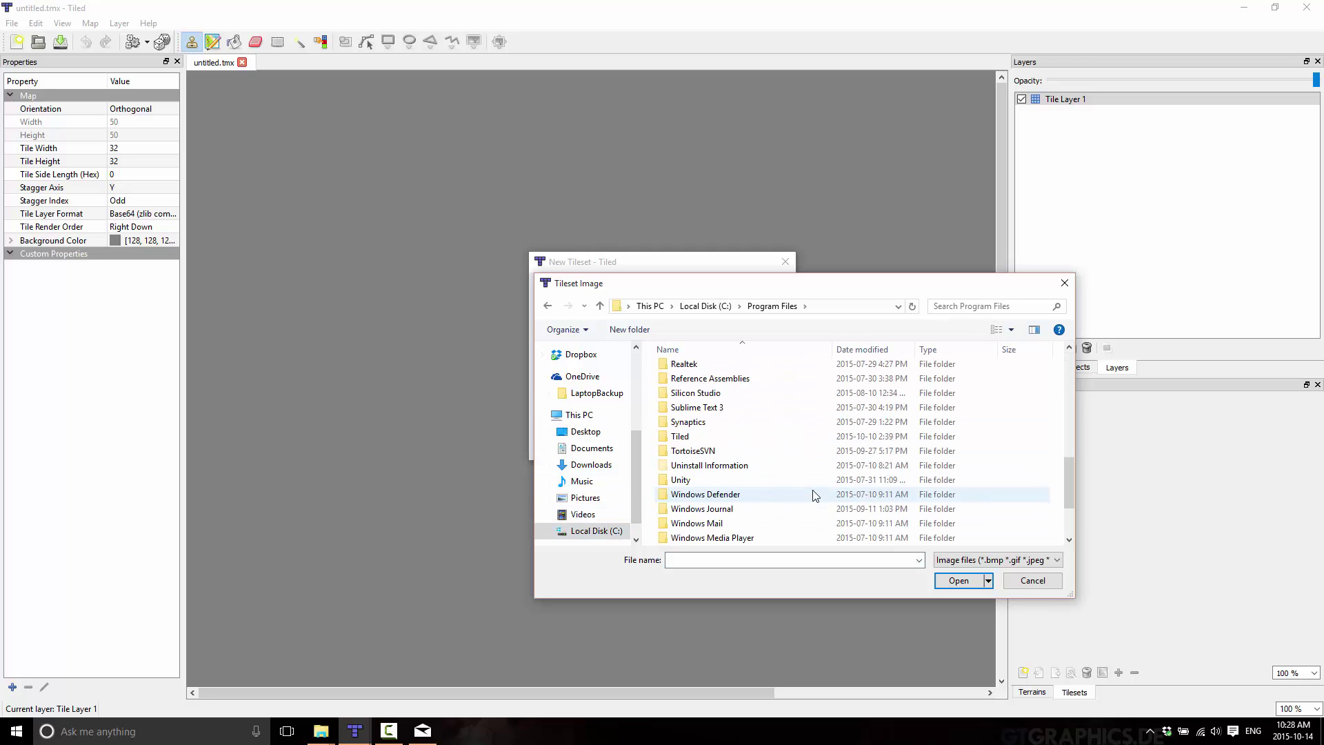
double_click(682, 437)
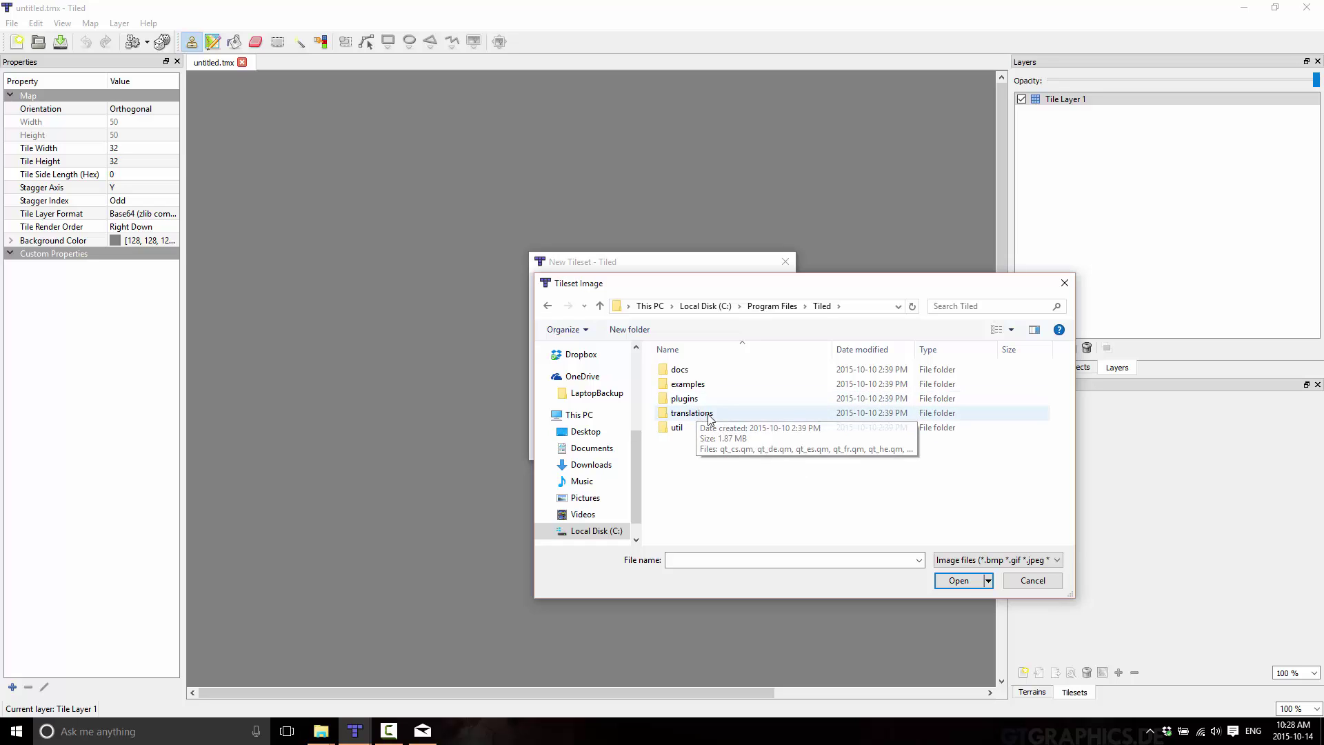
double_click(682, 384)
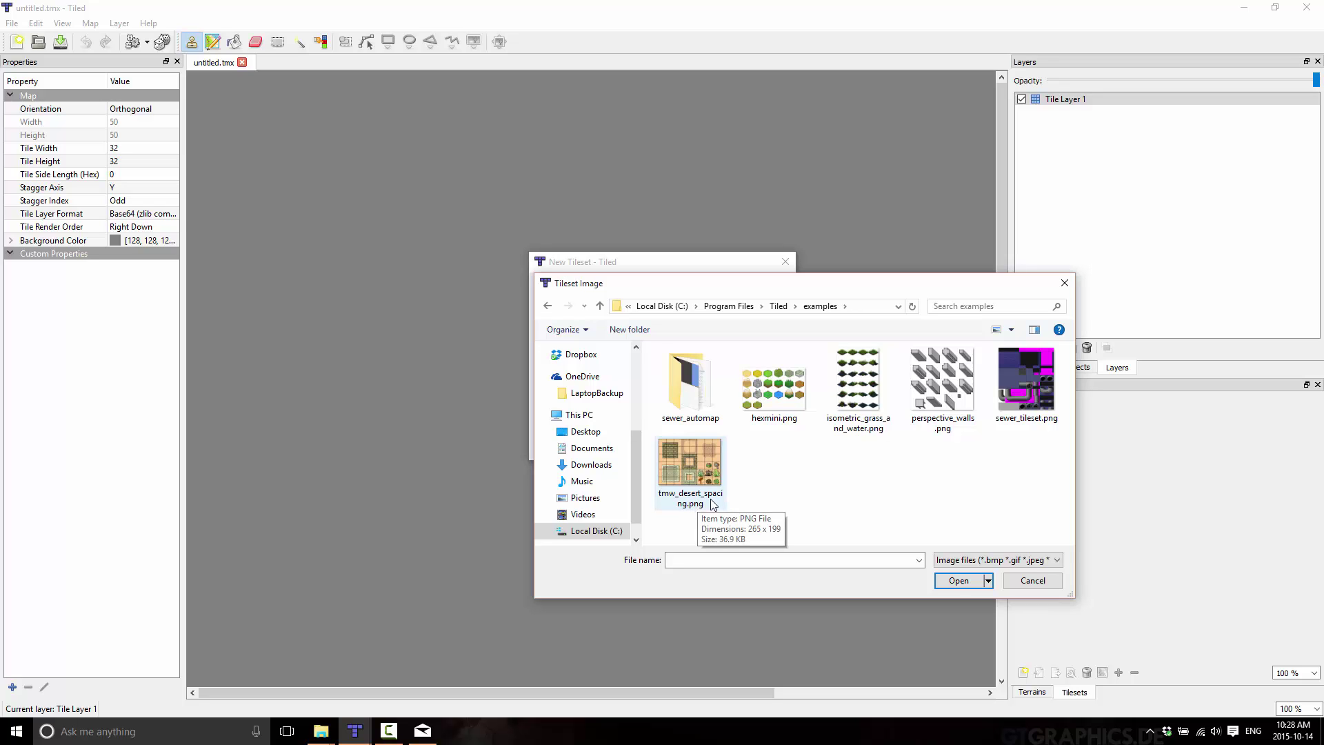
double_click(690, 462)
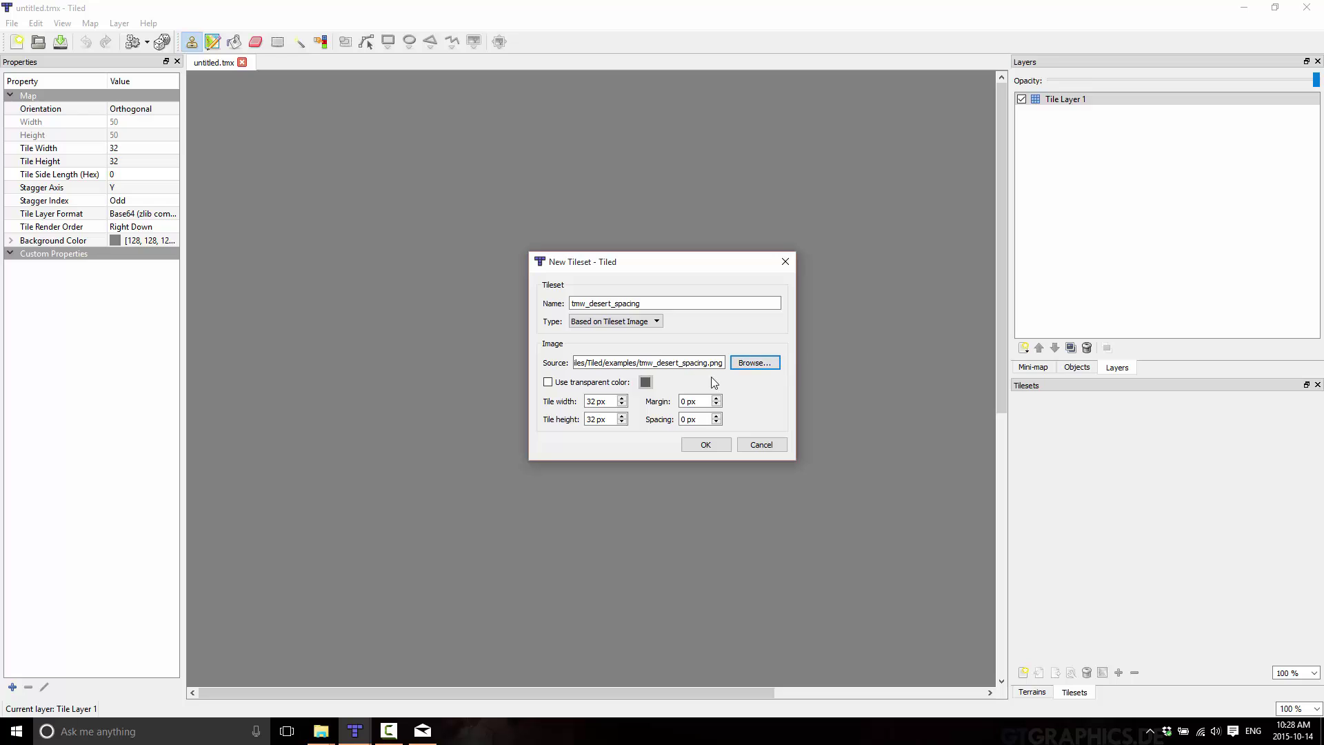
click(717, 419)
click(707, 445)
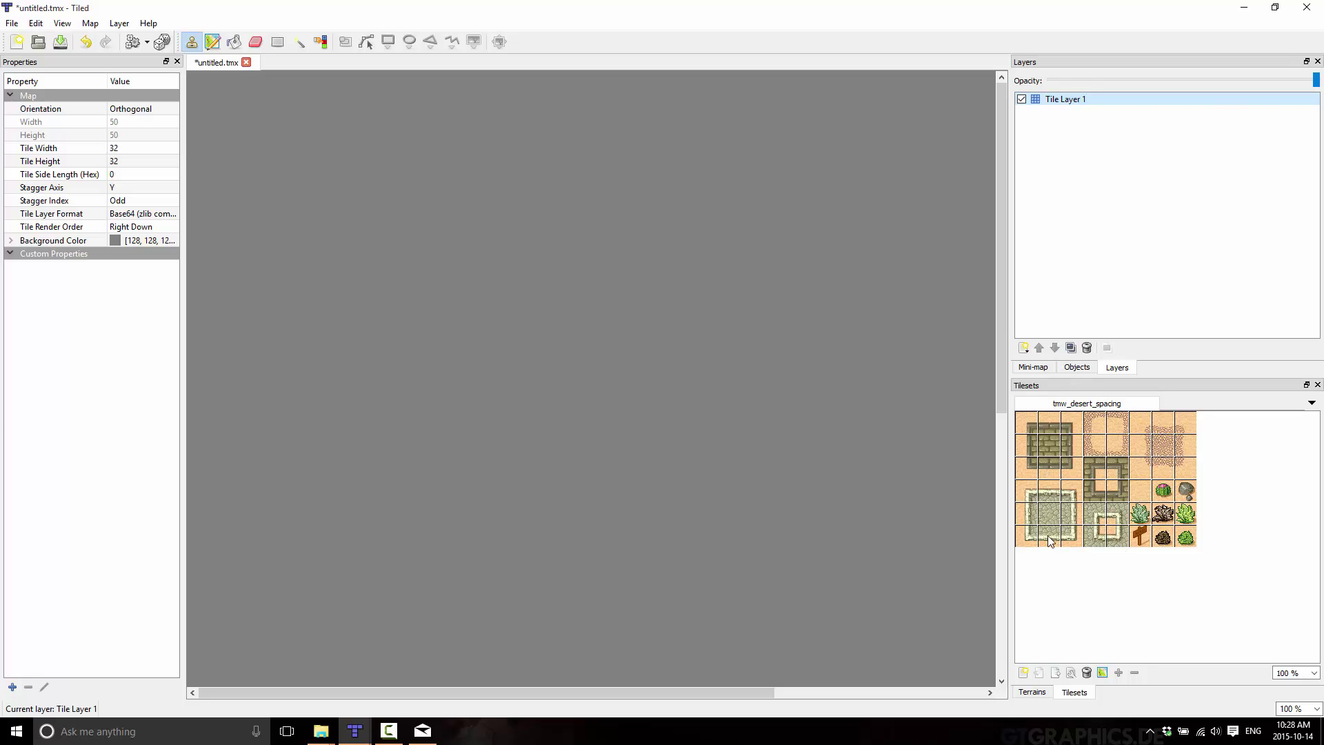
Step: Fill the whole of Tile Layer 1 with the plain sand tile using the Bucket Fill tool
click(1140, 492)
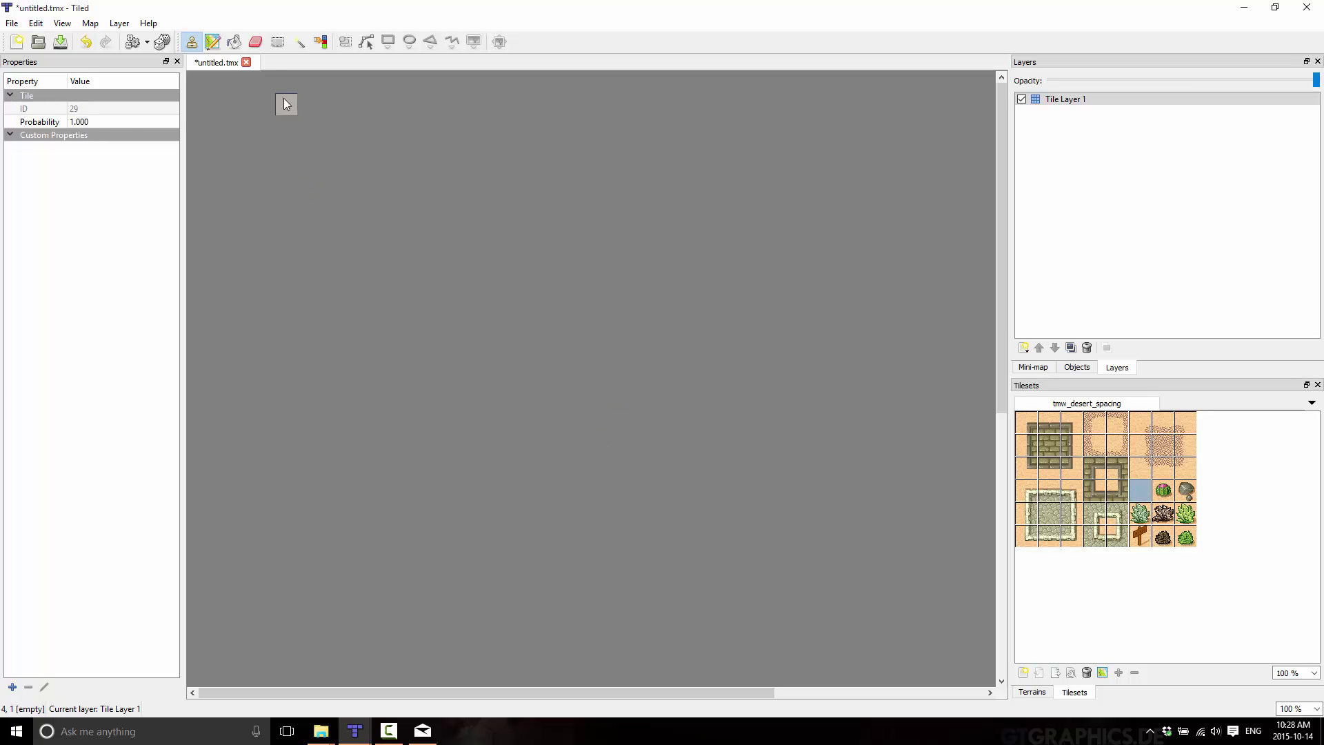
click(234, 42)
click(287, 175)
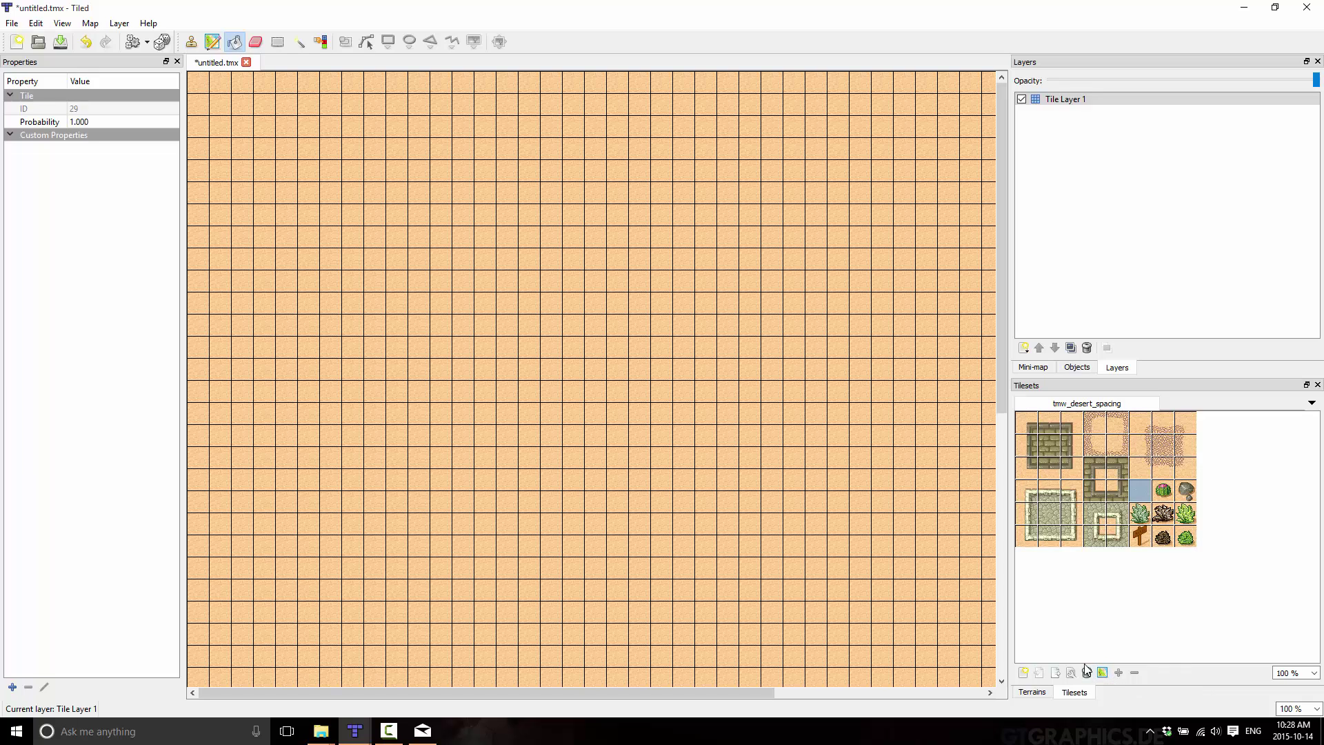
Step: Open the terrain information for the desert tileset and add a terrain named Brick
click(1102, 672)
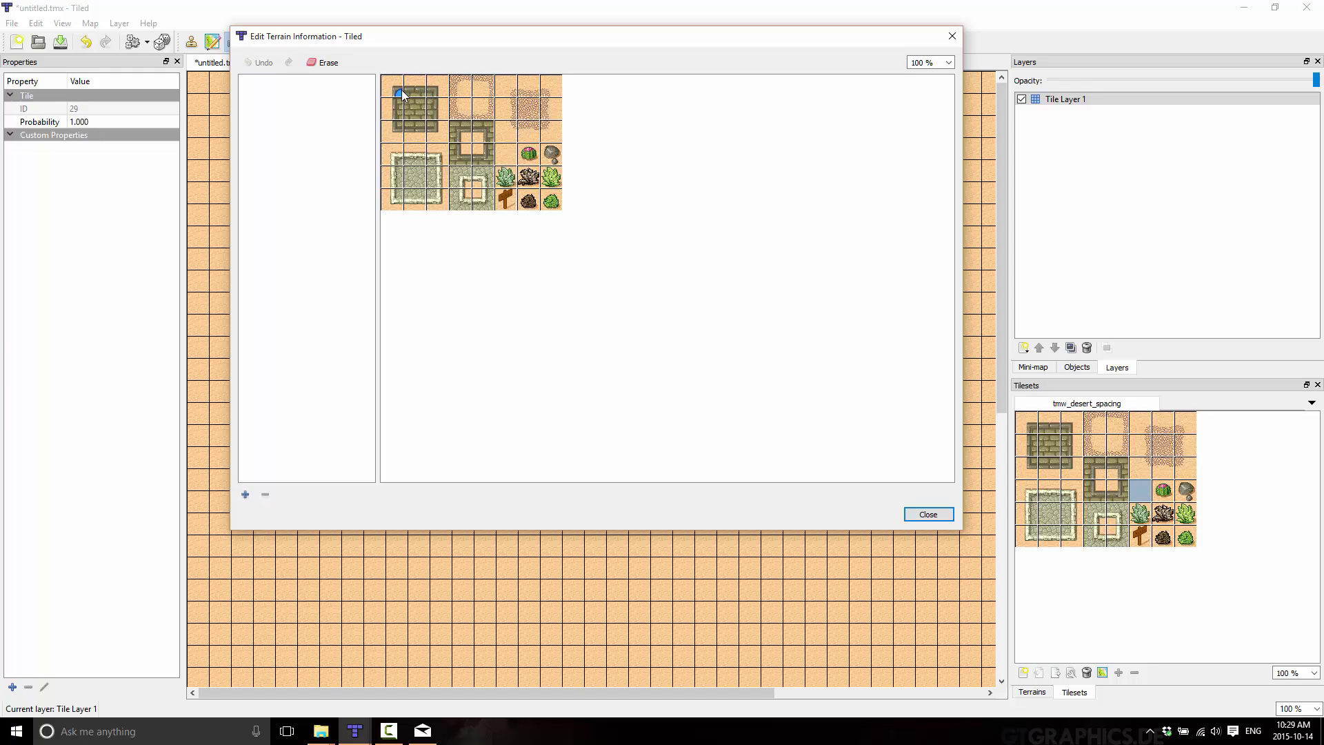
click(245, 494)
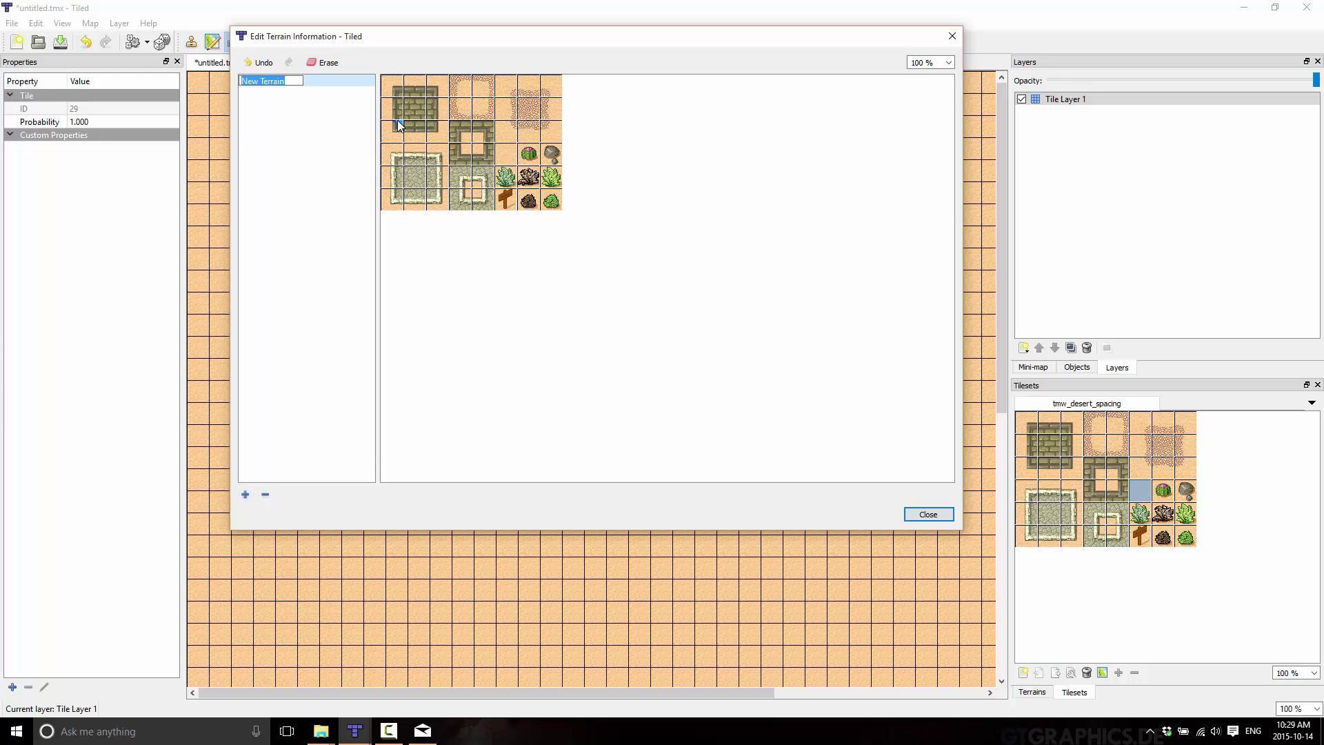
text(Brick)
key(Return)
Step: Mark the brick corners of the brick block and brick ring tiles as Brick terrain
mouse_move(399, 93)
mouse_down()
mouse_move(432, 97)
mouse_move(432, 131)
mouse_move(403, 129)
mouse_move(400, 115)
mouse_up()
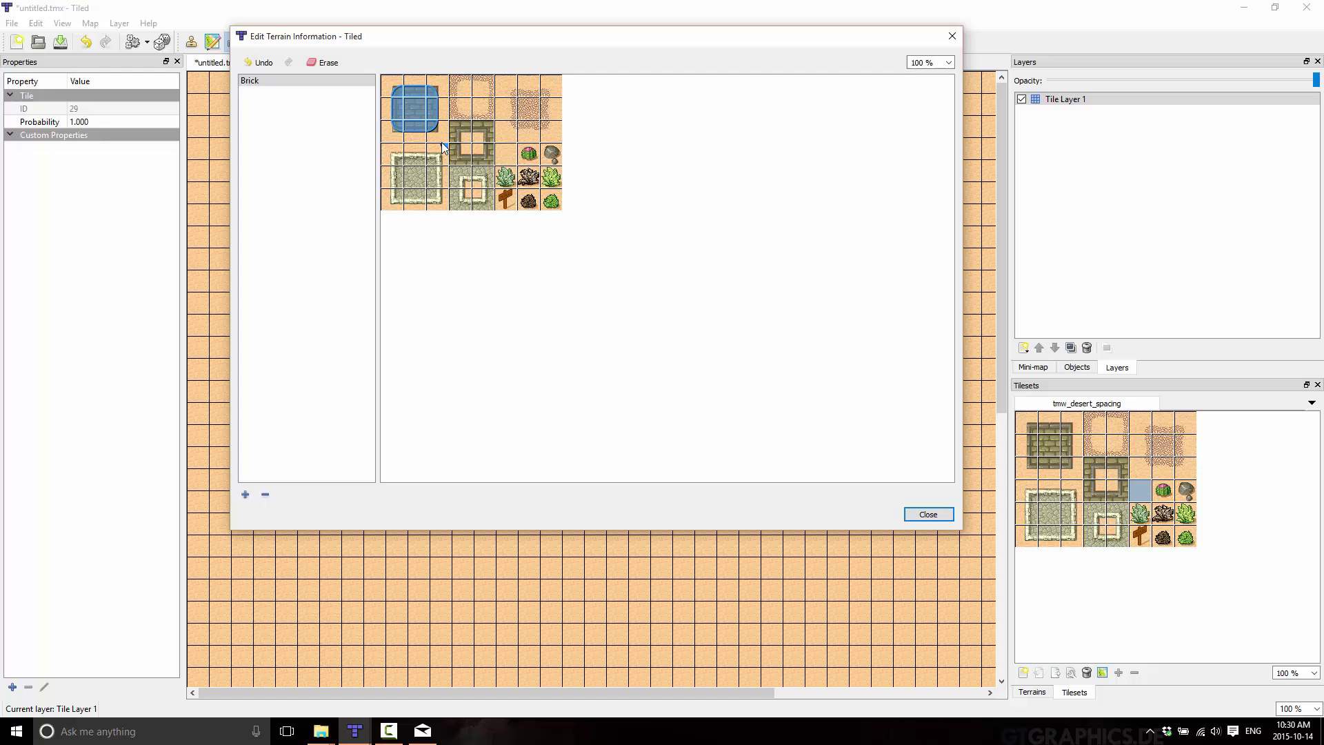
mouse_move(459, 128)
mouse_down()
mouse_move(491, 130)
mouse_move(488, 166)
mouse_move(459, 164)
mouse_move(458, 148)
mouse_up()
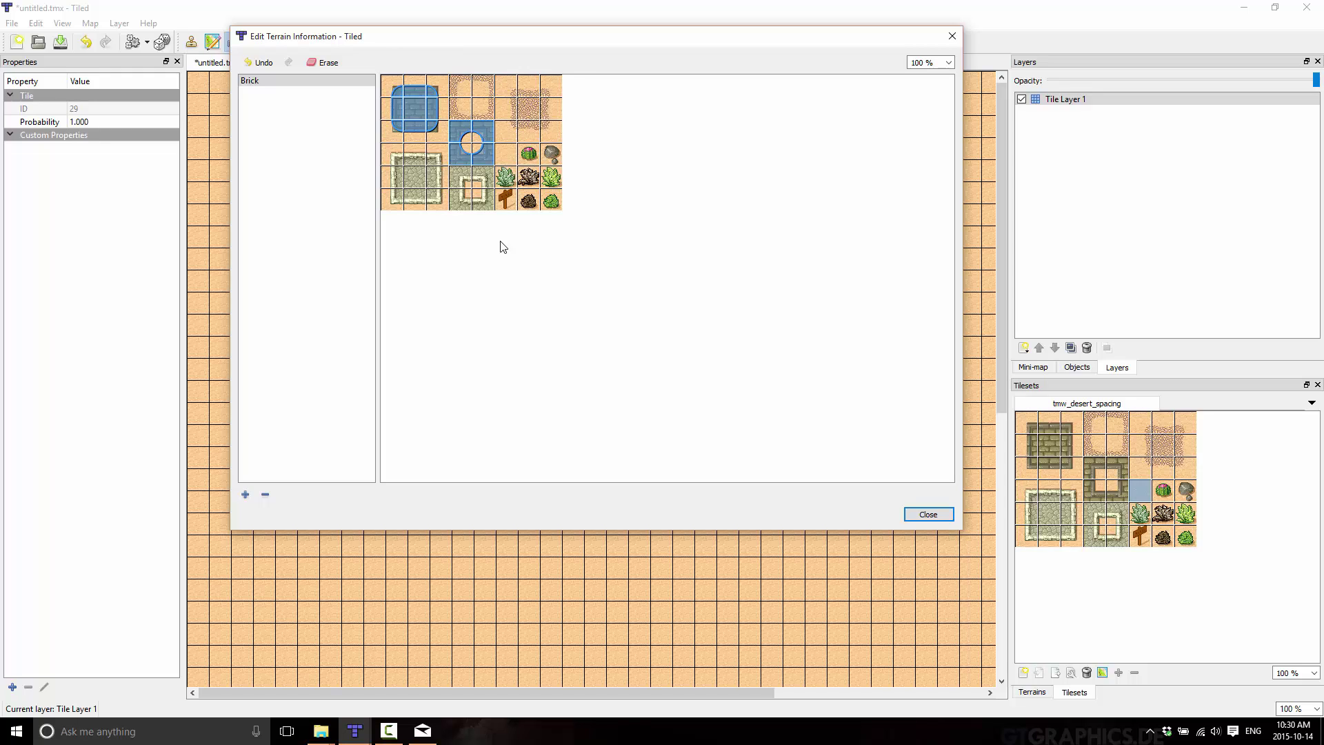
click(427, 140)
click(480, 159)
Step: Set the centre tile of the brick block as the Brick terrain's image
right_click(419, 107)
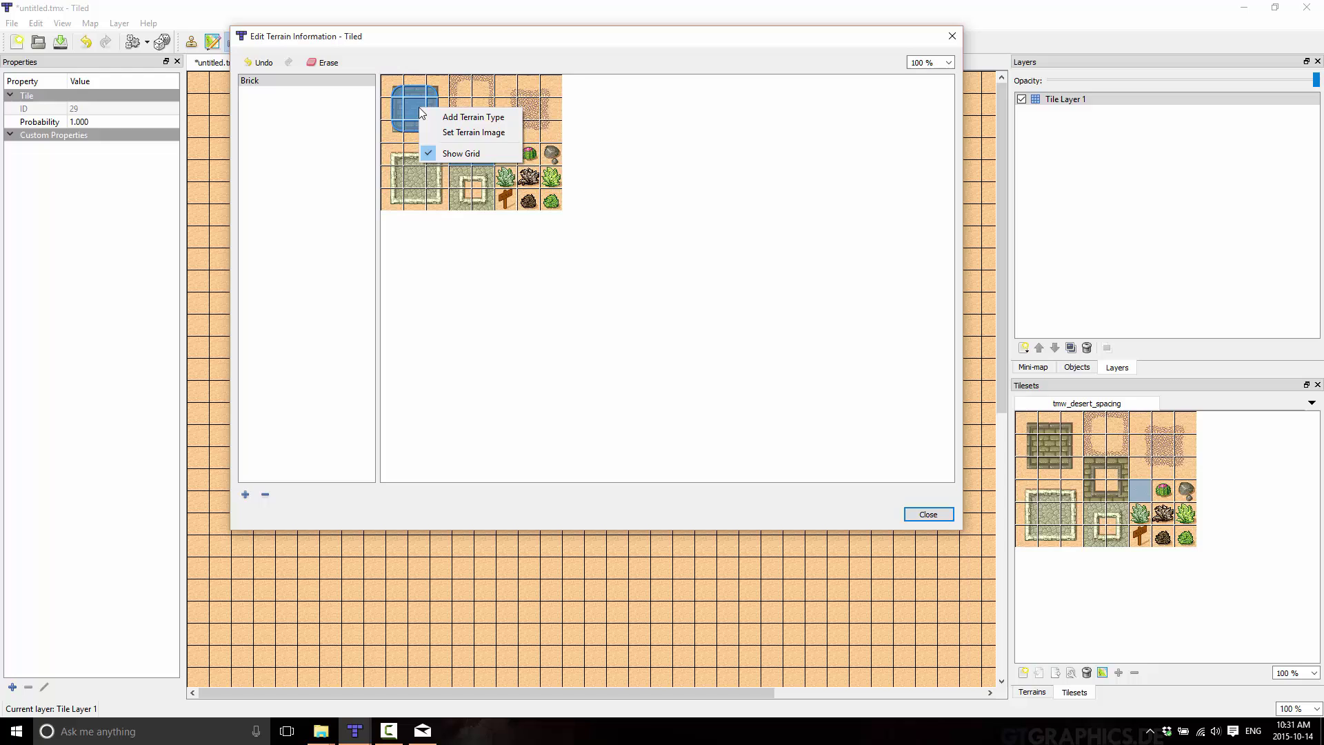
click(441, 131)
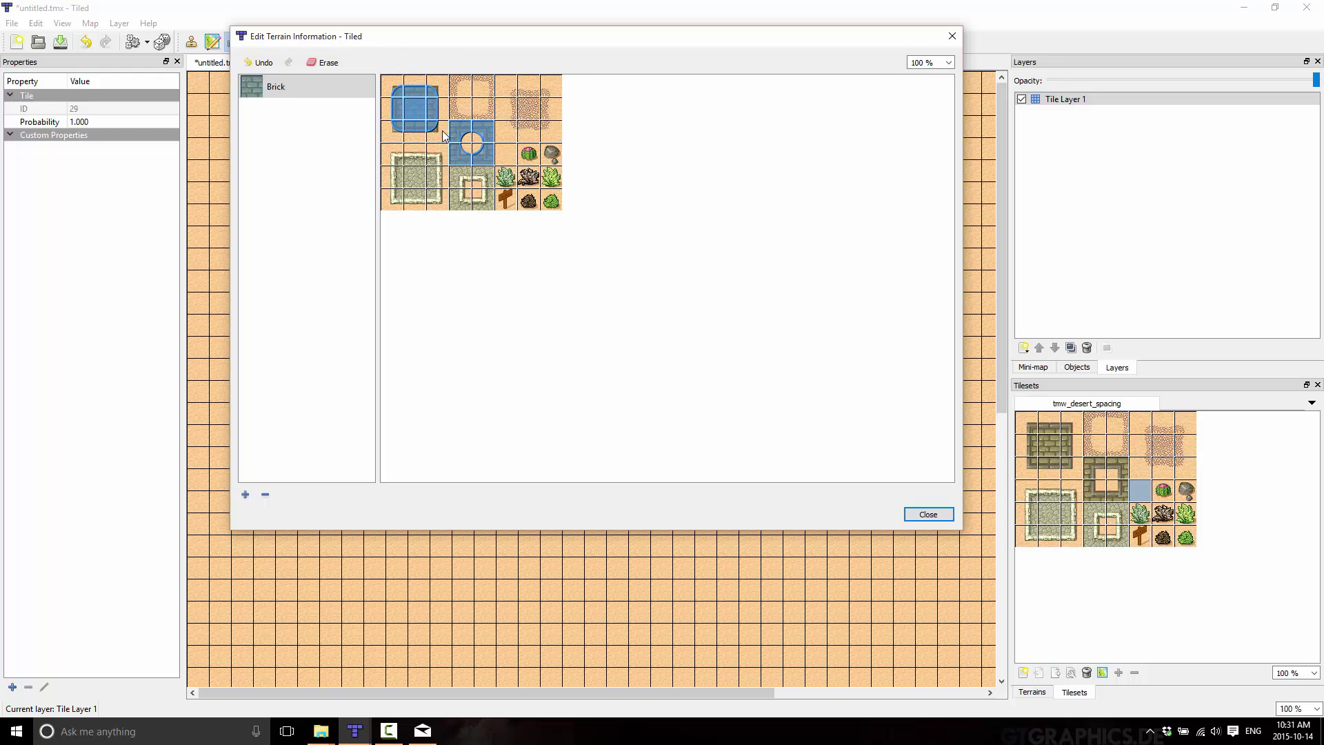
click(253, 91)
click(415, 109)
click(250, 84)
Step: Add a terrain named Stone and mark it on the corners of the stone block and stone ring tiles
click(245, 494)
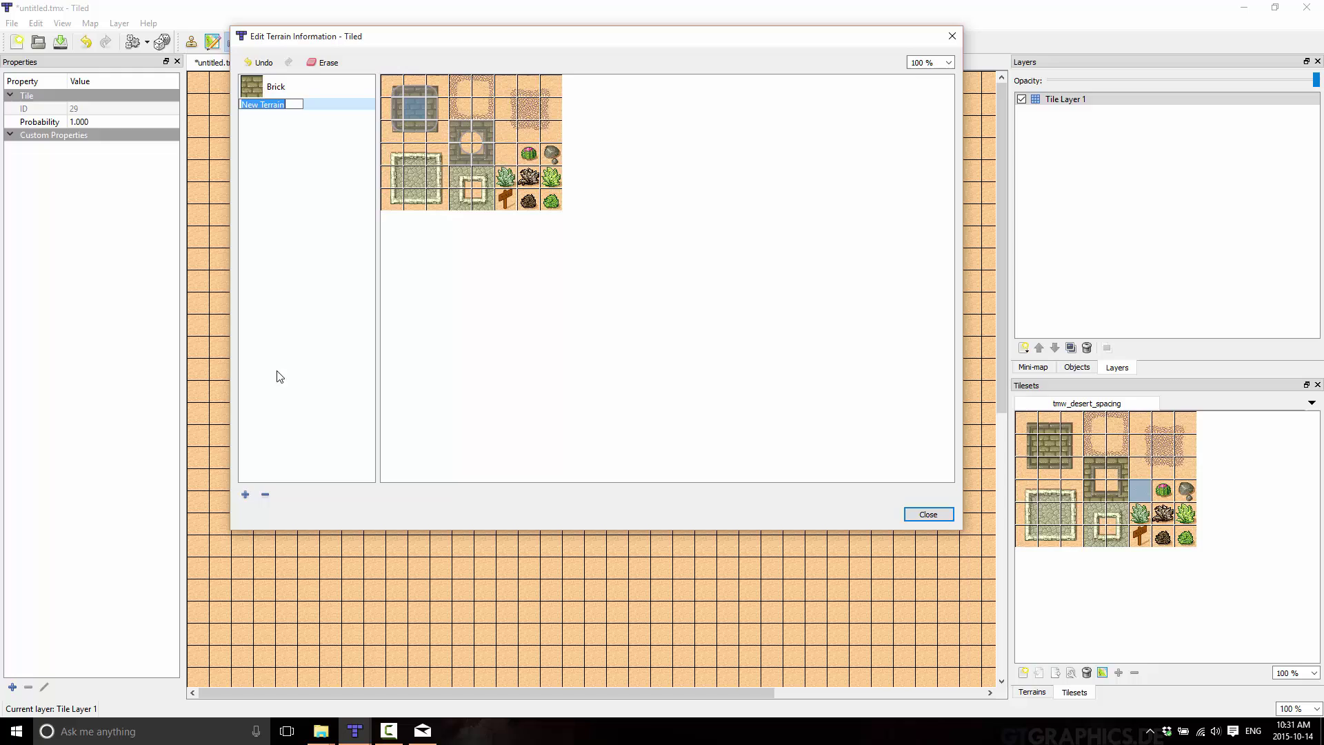
text(Stone)
key(Return)
click(400, 160)
mouse_move(404, 163)
mouse_down()
mouse_move(435, 163)
mouse_move(436, 190)
mouse_move(404, 198)
mouse_move(395, 181)
mouse_move(417, 172)
mouse_move(416, 186)
mouse_move(453, 196)
mouse_move(461, 178)
mouse_move(485, 175)
mouse_move(485, 200)
mouse_move(456, 194)
mouse_up()
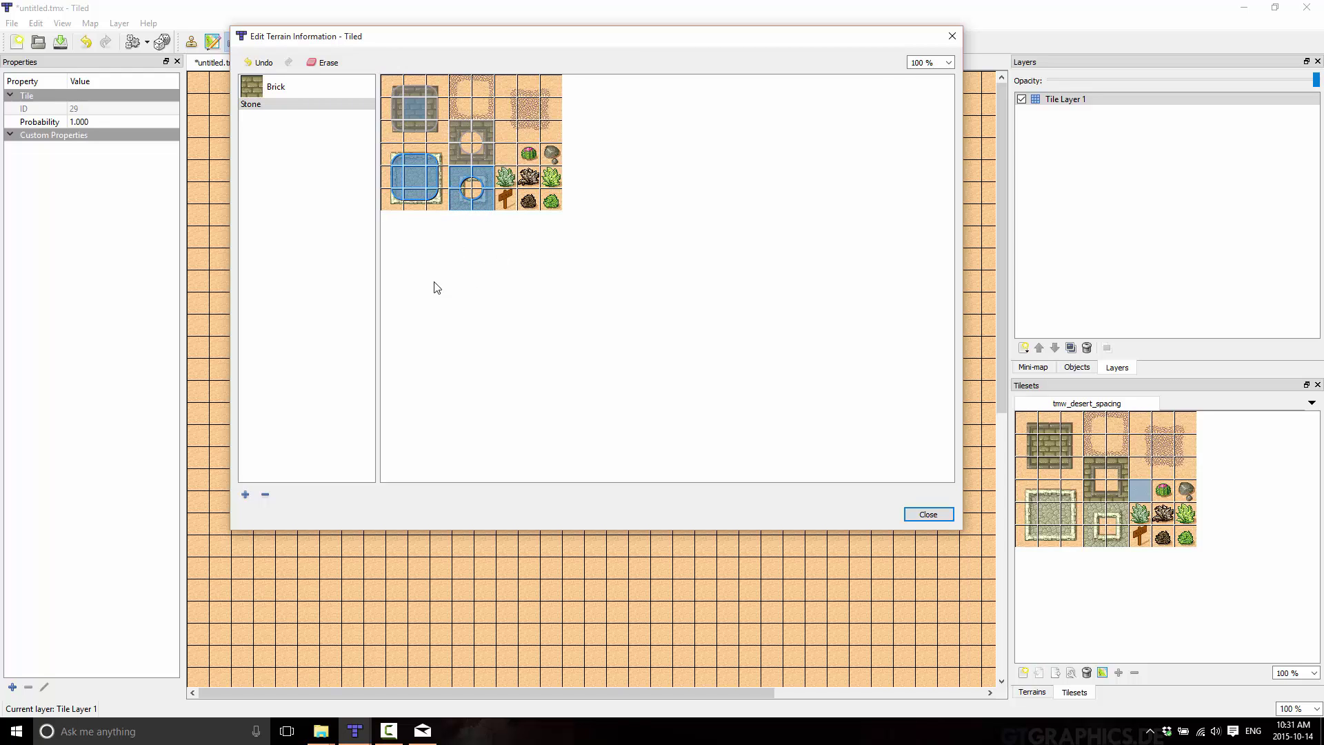
Step: Set the upper-left tile of the stone ring as the Stone terrain's image and close the terrain editor
click(462, 177)
right_click(455, 173)
click(508, 198)
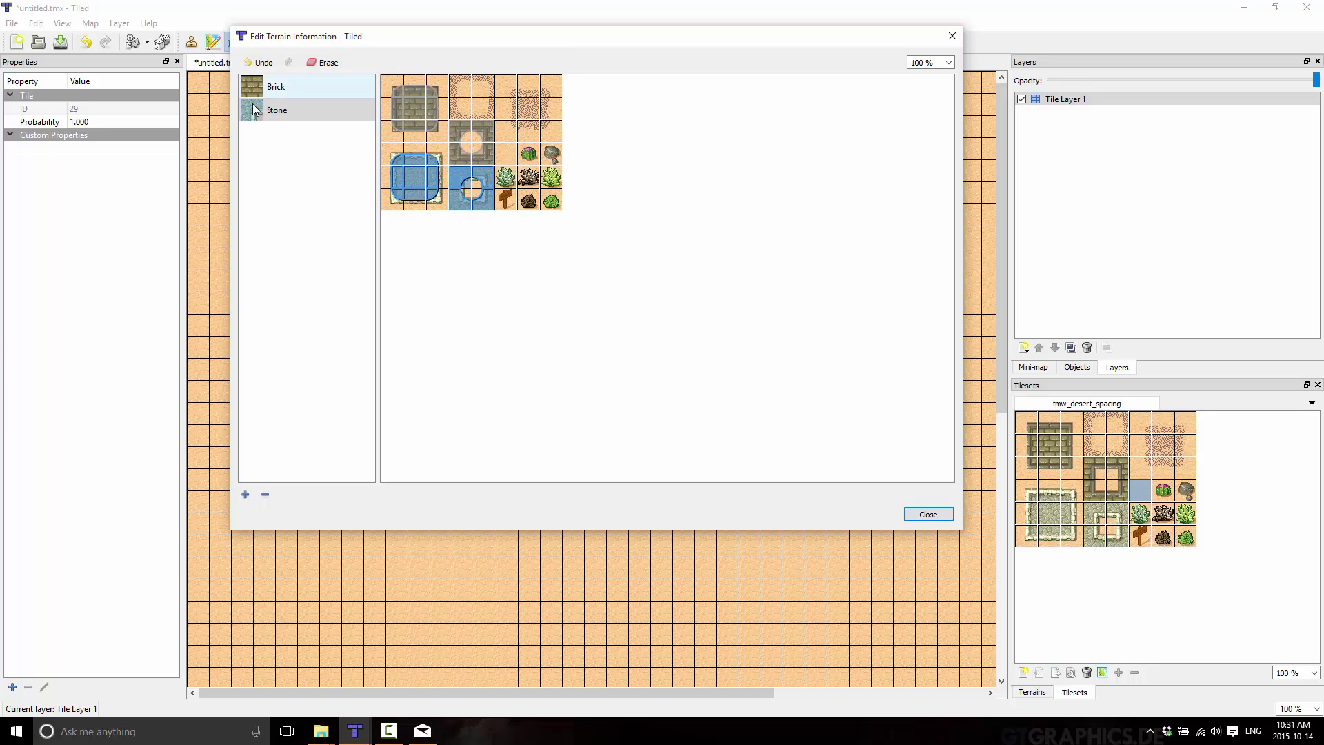
click(928, 514)
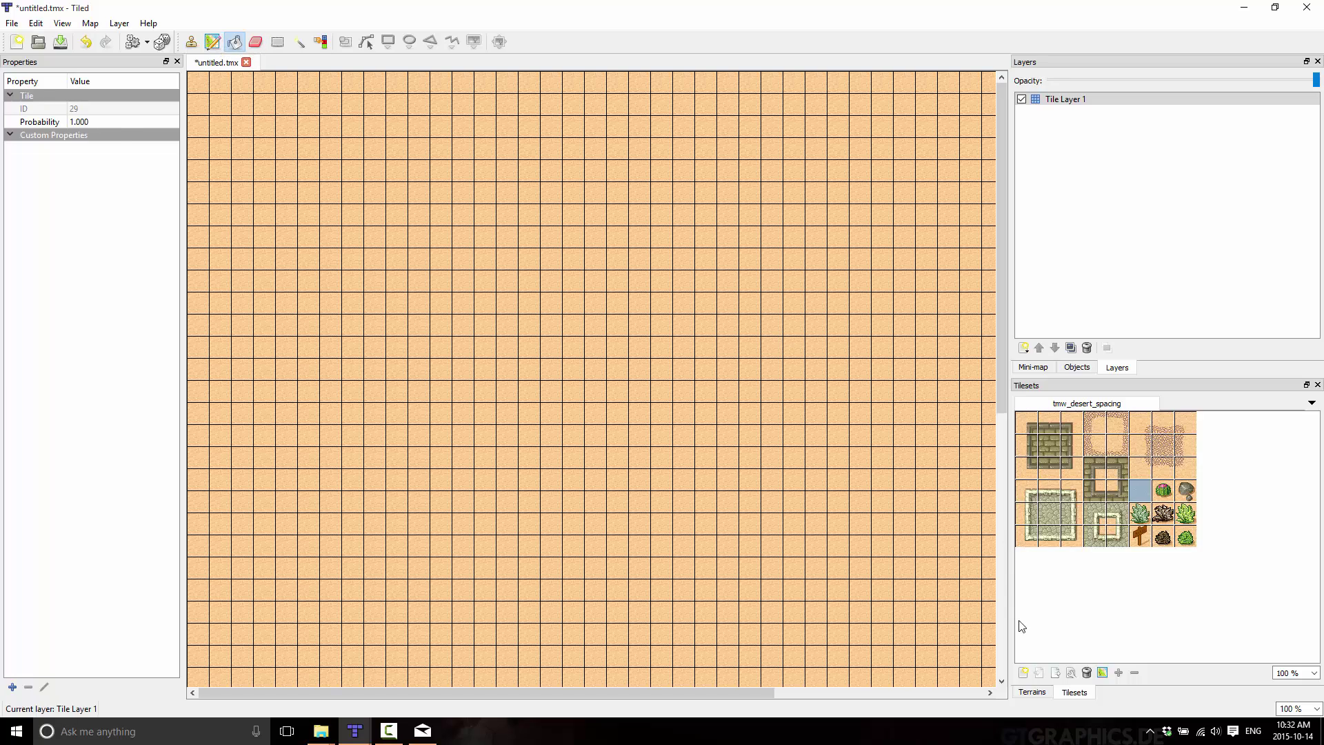
Step: Paint connected Brick terrain walls across the middle of the map and a winding Stone terrain path around them
click(1034, 691)
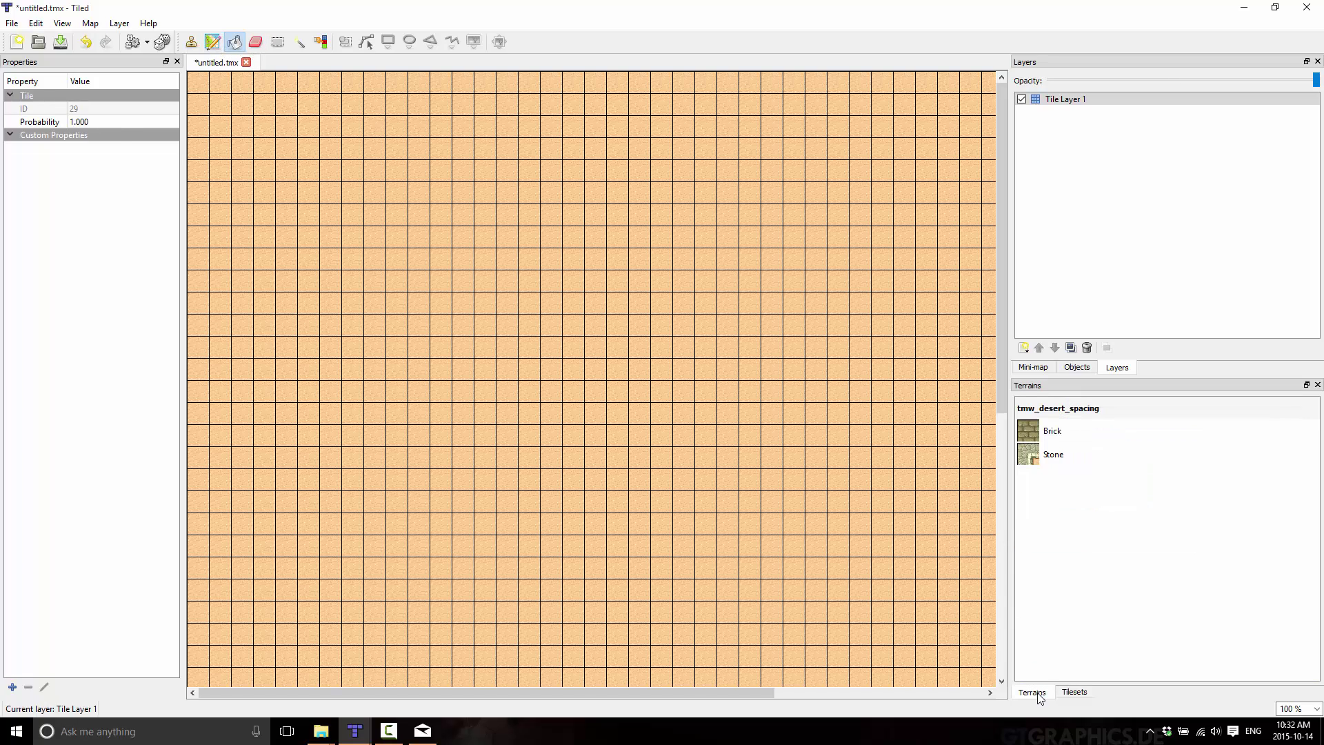
click(1034, 434)
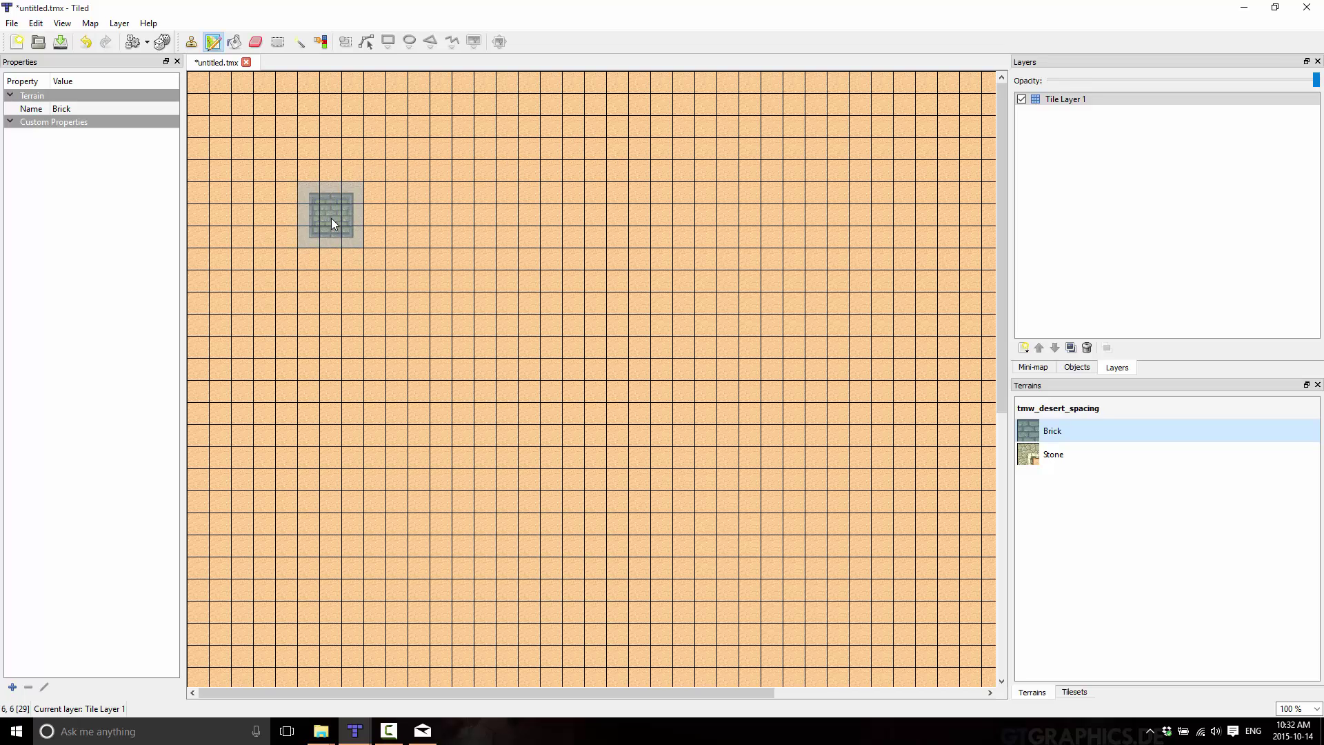
mouse_move(331, 218)
mouse_down()
mouse_move(782, 217)
mouse_move(801, 502)
mouse_move(605, 507)
mouse_move(602, 382)
mouse_move(488, 321)
mouse_move(479, 253)
mouse_move(414, 253)
mouse_move(380, 234)
mouse_move(378, 287)
mouse_move(455, 305)
mouse_up()
click(1048, 454)
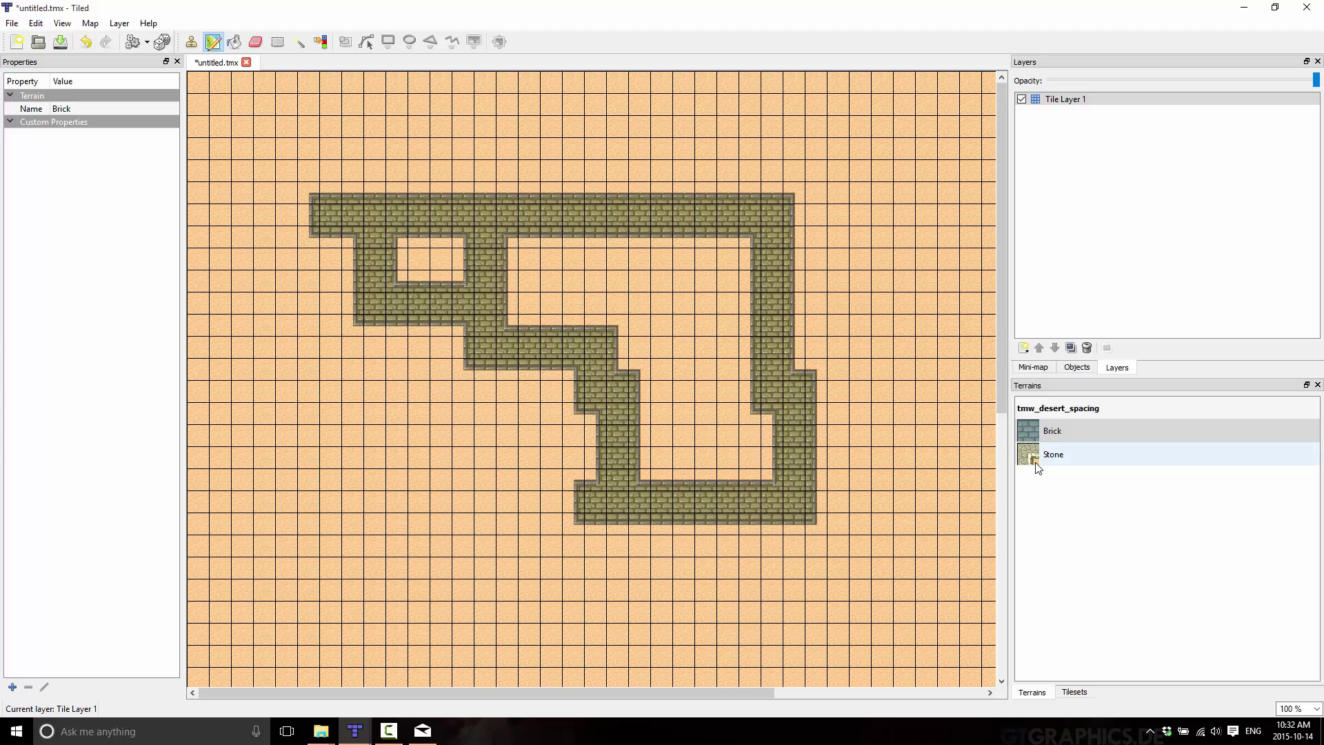
mouse_move(366, 583)
mouse_down()
mouse_move(275, 529)
mouse_move(270, 478)
mouse_move(448, 465)
mouse_move(457, 598)
mouse_move(566, 609)
mouse_move(691, 605)
mouse_move(707, 540)
mouse_move(773, 540)
mouse_move(793, 563)
mouse_move(795, 539)
mouse_move(838, 540)
mouse_move(884, 626)
mouse_move(903, 575)
mouse_move(867, 176)
mouse_move(849, 155)
mouse_move(691, 163)
mouse_up()
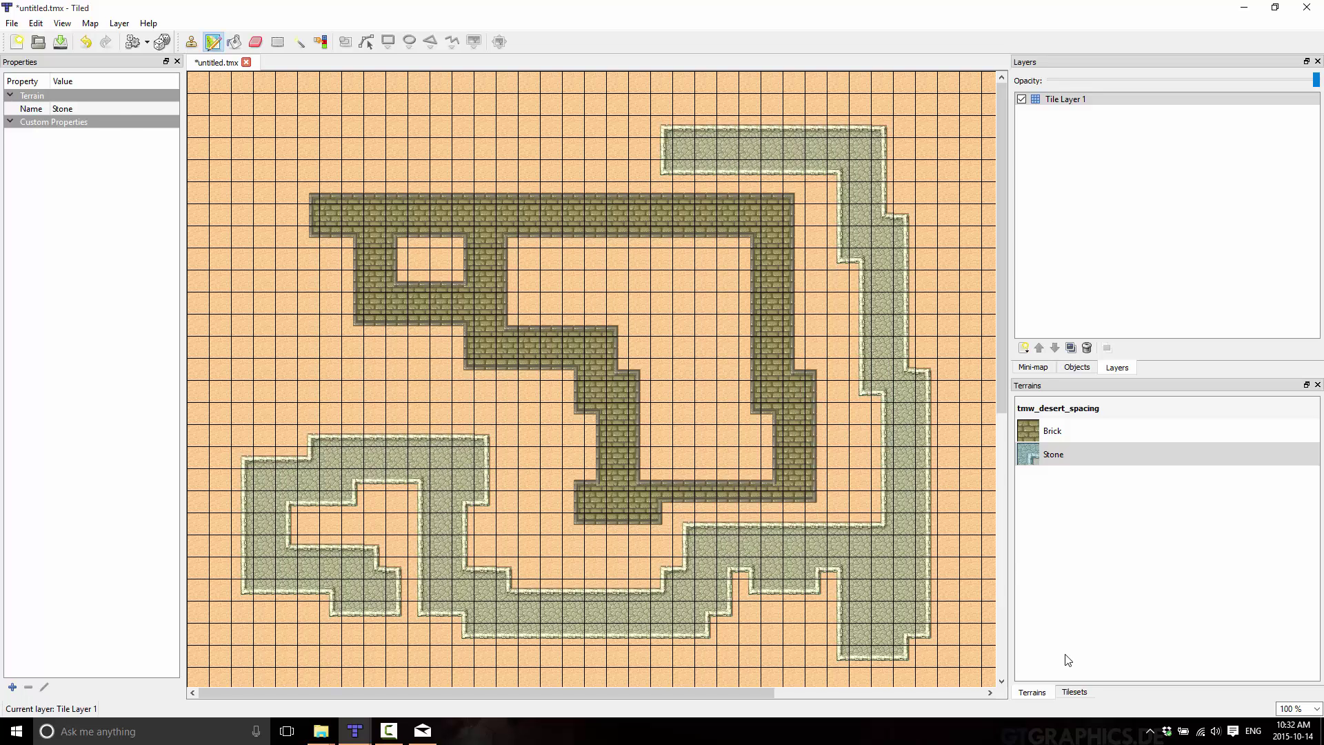
Step: Stamp a horizontal brick strip by hand at the map's left side using the 3 by 3 brick block and its middle column
click(1073, 691)
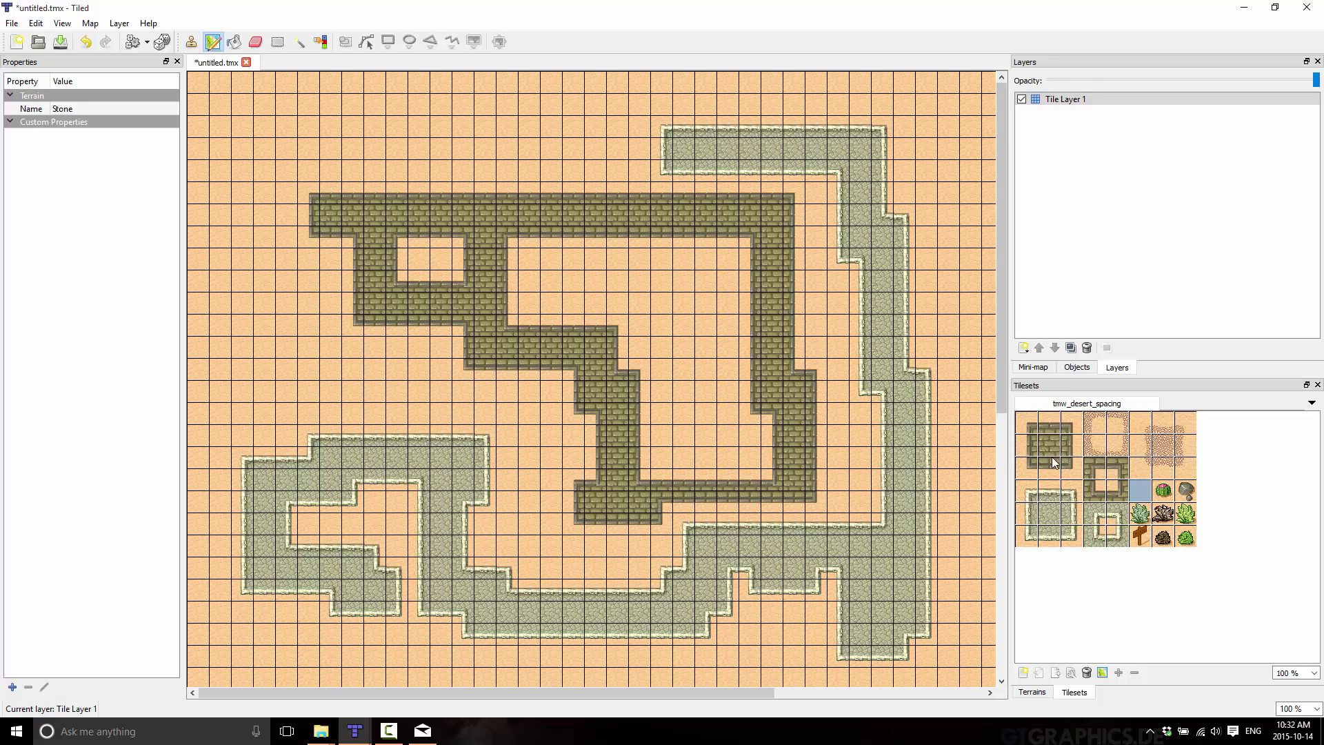
mouse_move(1030, 428)
mouse_down()
mouse_move(1061, 424)
mouse_move(1065, 453)
mouse_up()
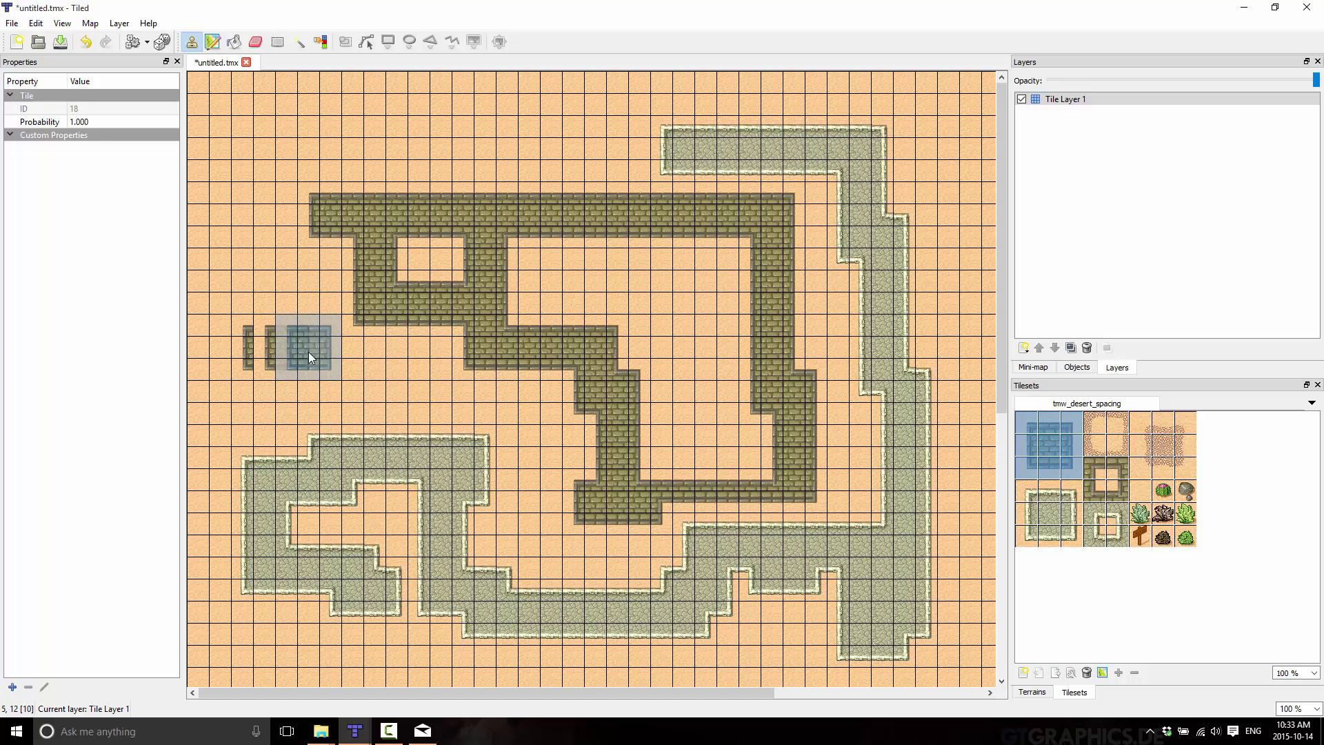
click(271, 351)
click(1048, 422)
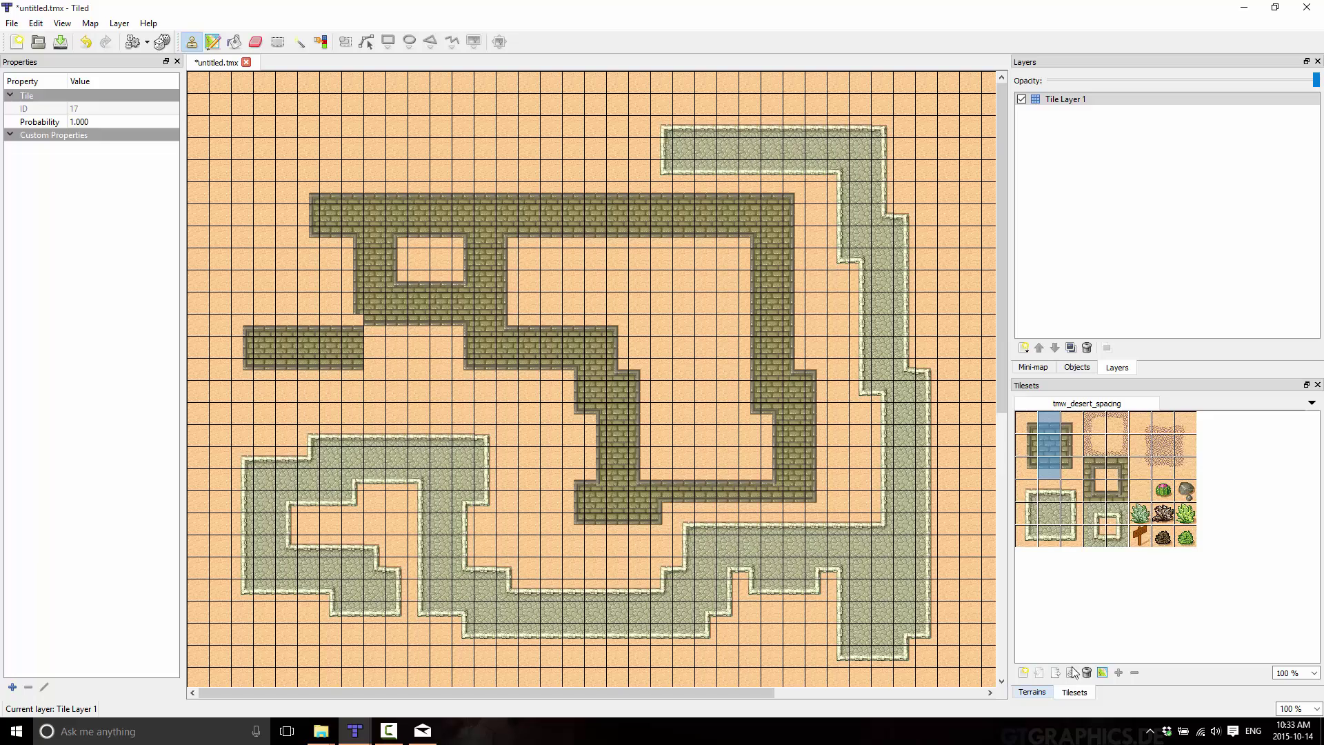
Step: Paint broad Brick terrain strokes over the existing walls, the hand-stamped strip and parts of the stone path
click(1034, 692)
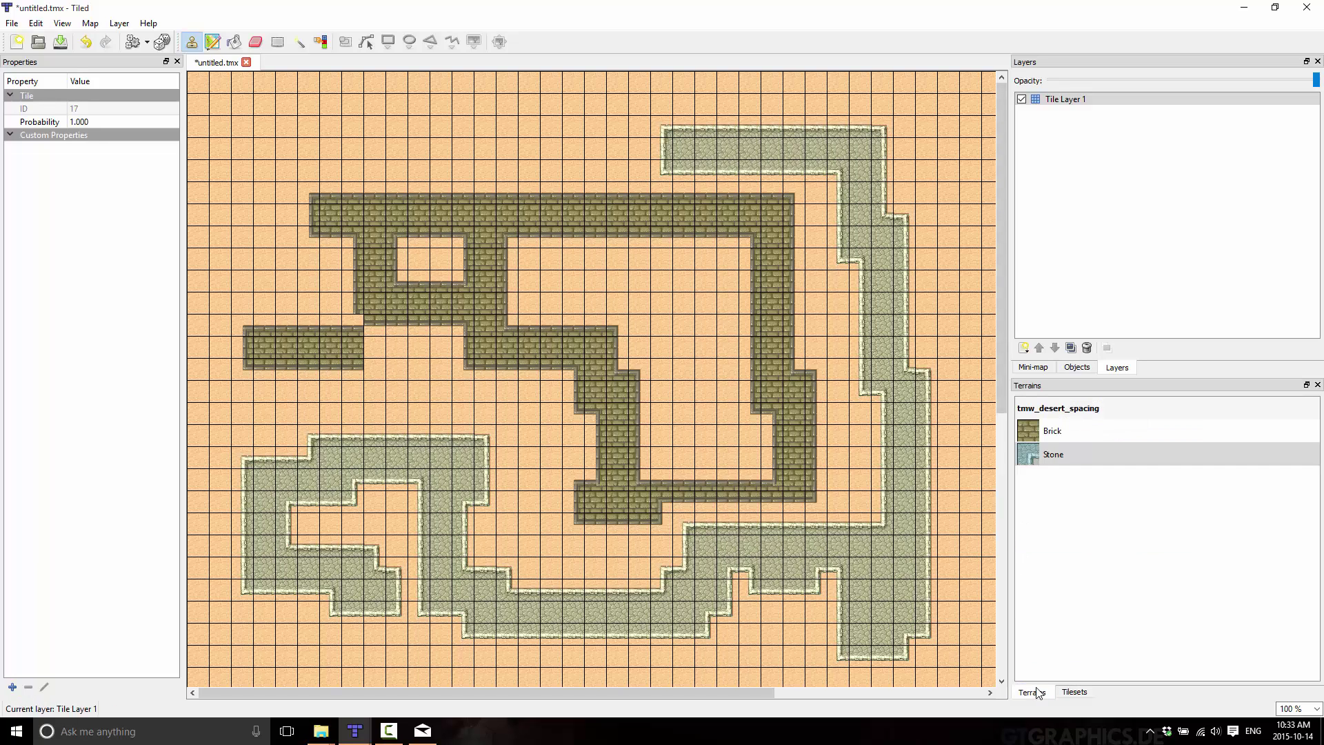
click(1041, 431)
mouse_move(581, 150)
mouse_down()
mouse_move(345, 209)
mouse_move(329, 464)
mouse_move(266, 416)
mouse_move(277, 303)
mouse_move(322, 220)
mouse_move(570, 225)
mouse_move(616, 328)
mouse_move(704, 355)
mouse_move(766, 400)
mouse_move(733, 475)
mouse_move(551, 385)
mouse_move(431, 362)
mouse_move(565, 643)
mouse_move(752, 503)
mouse_move(851, 507)
mouse_move(915, 451)
mouse_move(937, 490)
mouse_move(871, 396)
mouse_up()
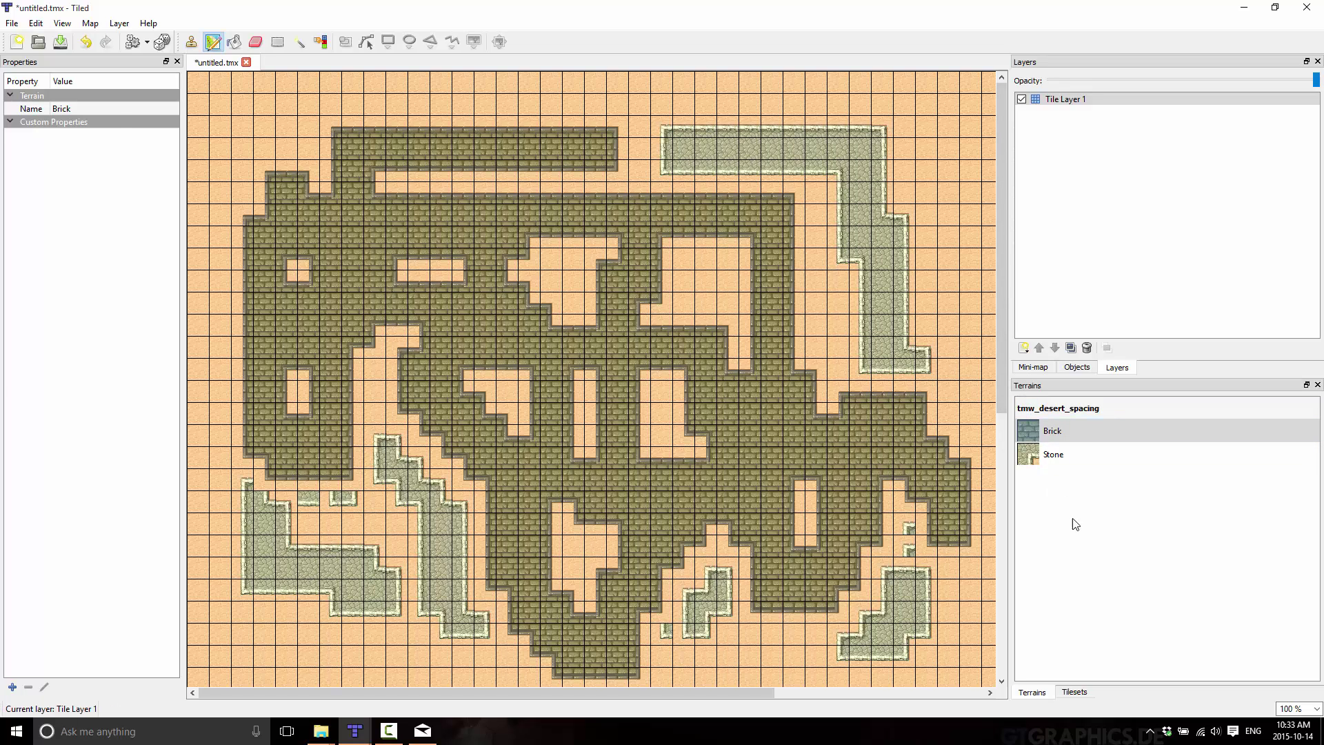
Step: Paint more Brick terrain along the map's upper right and back down into the central brick area
click(1083, 692)
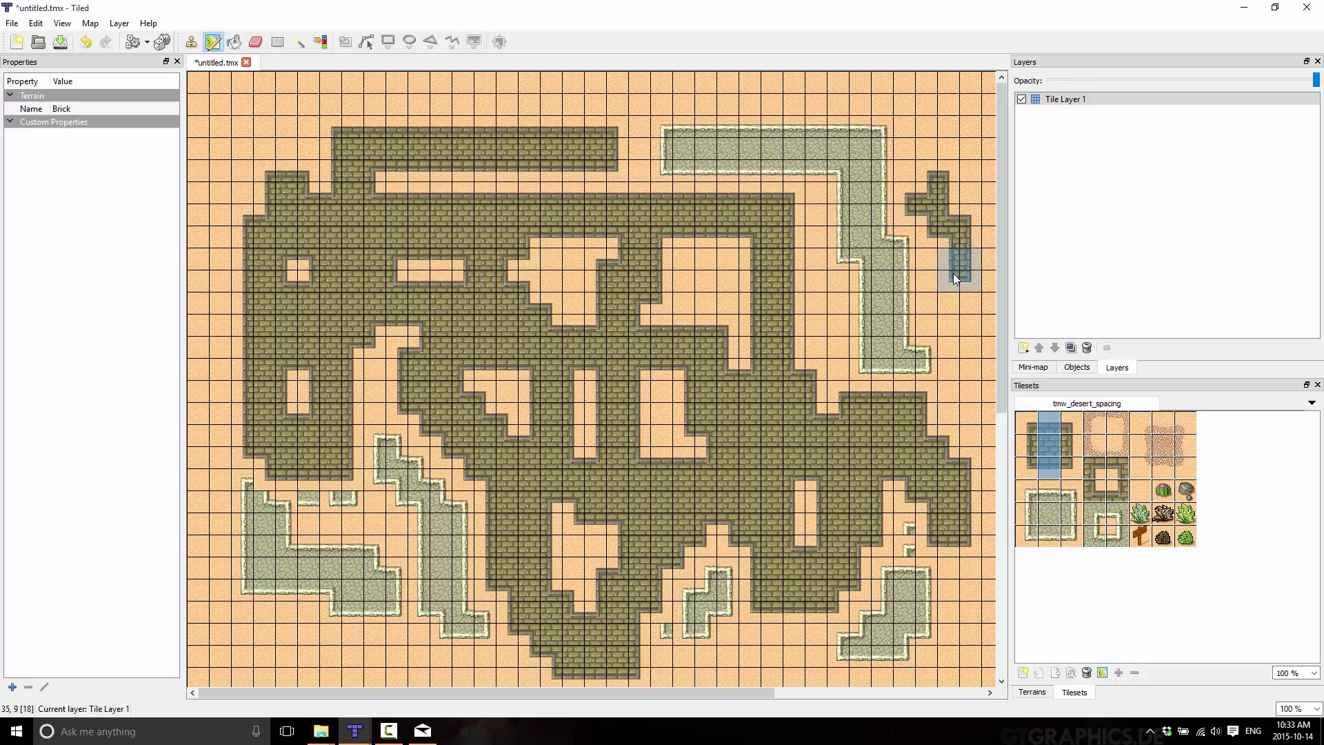
click(947, 305)
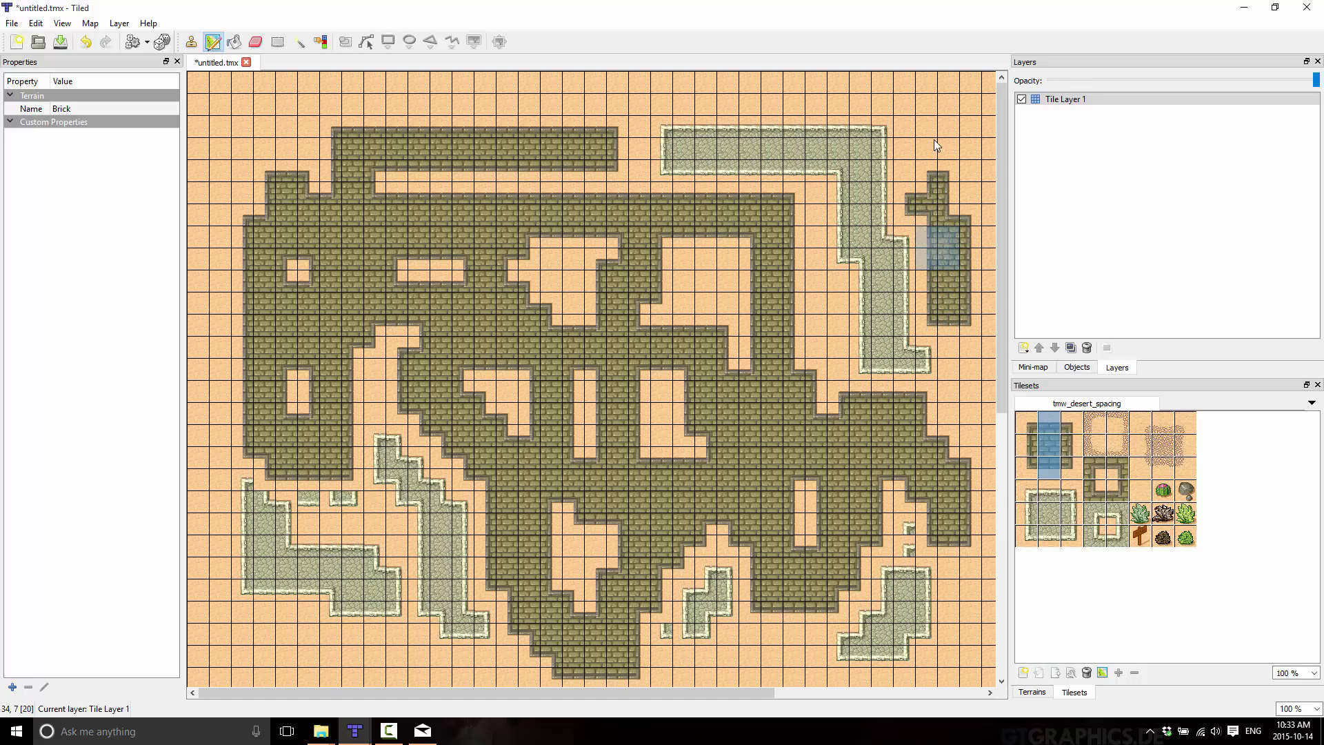
mouse_move(903, 104)
mouse_down()
mouse_move(735, 107)
mouse_move(691, 251)
mouse_move(582, 384)
mouse_move(562, 290)
mouse_up()
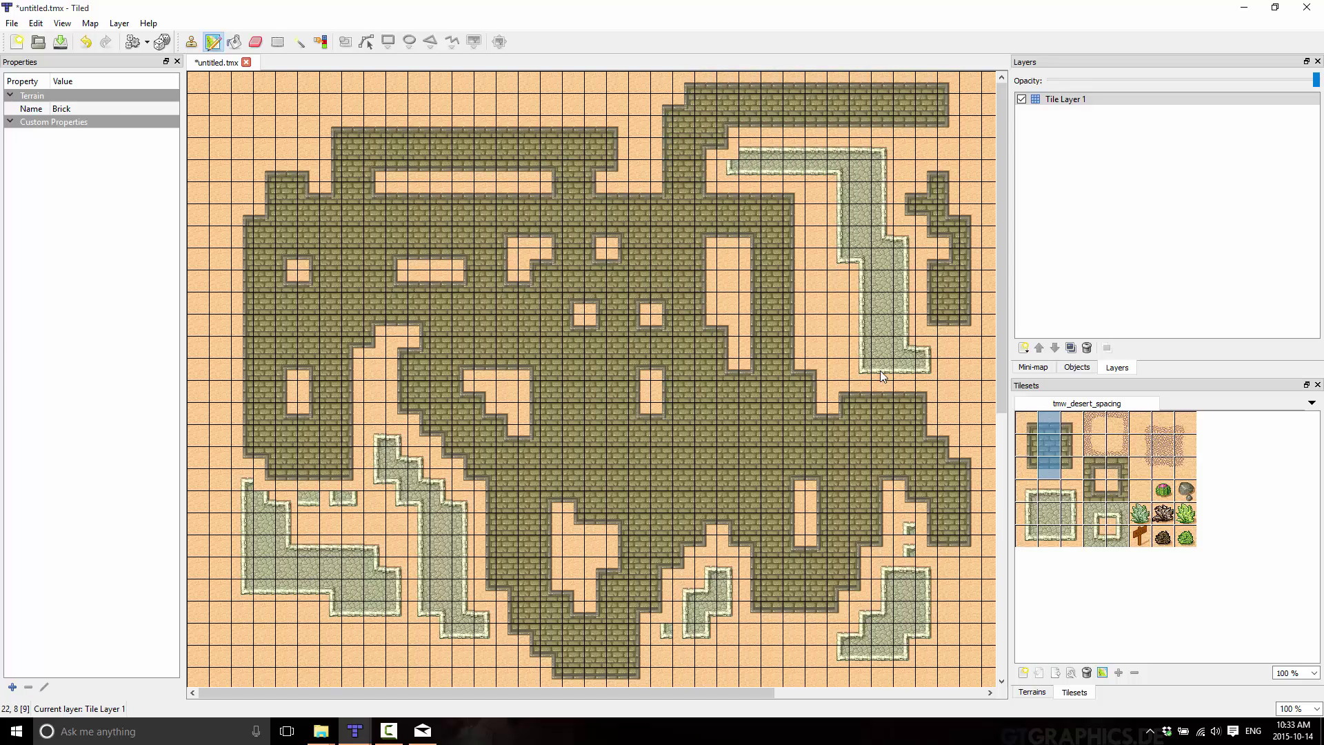
Step: Paint a vertical strip of Stone terrain through the central brick area
click(1032, 691)
click(1028, 432)
click(1028, 454)
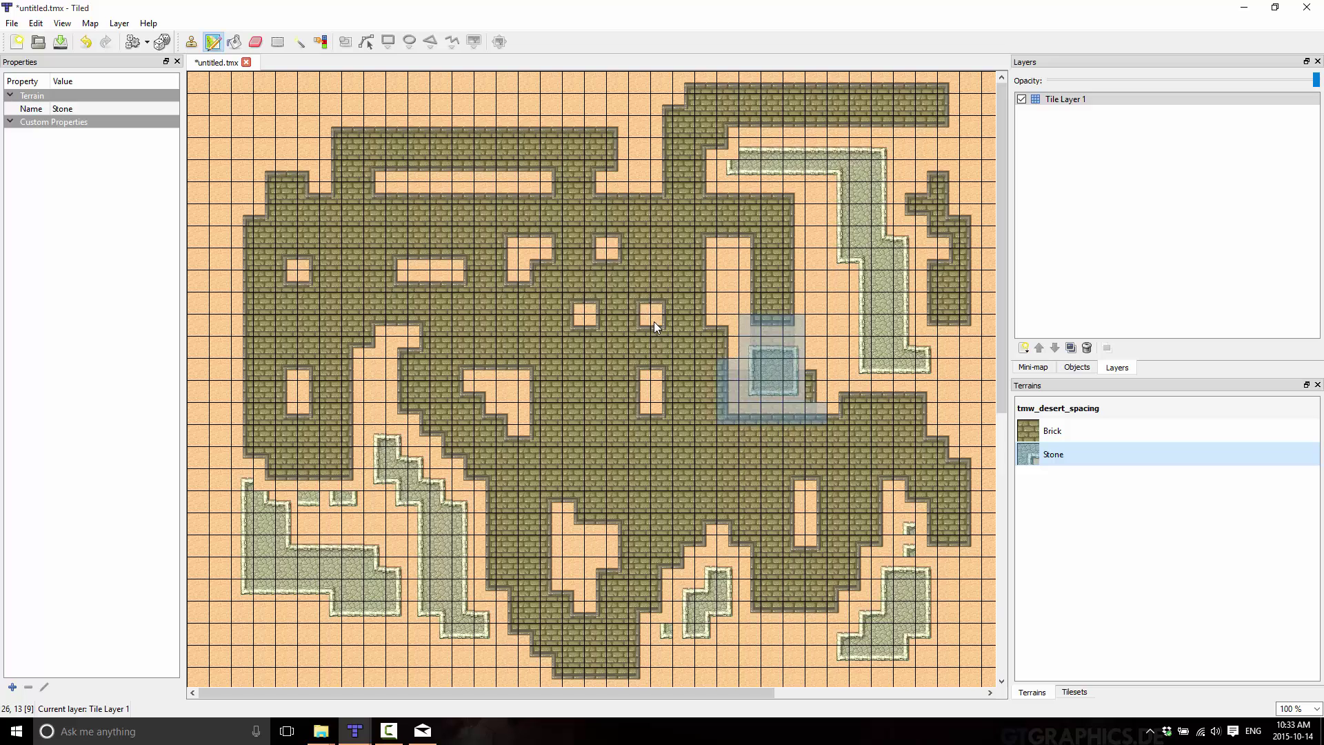
mouse_move(663, 246)
mouse_down()
mouse_move(672, 393)
mouse_move(652, 410)
mouse_up()
mouse_move(647, 319)
mouse_down()
mouse_move(663, 251)
mouse_move(691, 317)
mouse_up()
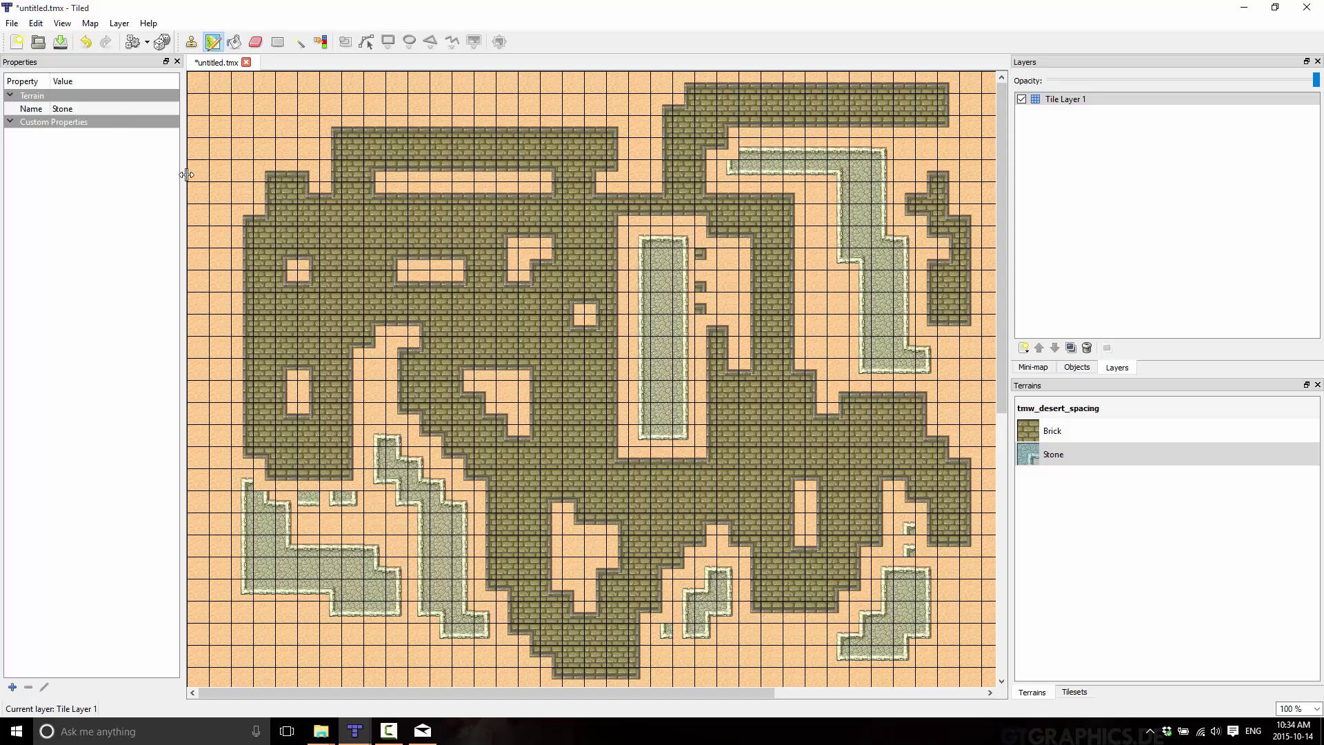
Step: Stamp the plain sand tile over the stray brick fragments beside the central stone strip
click(191, 41)
click(1077, 694)
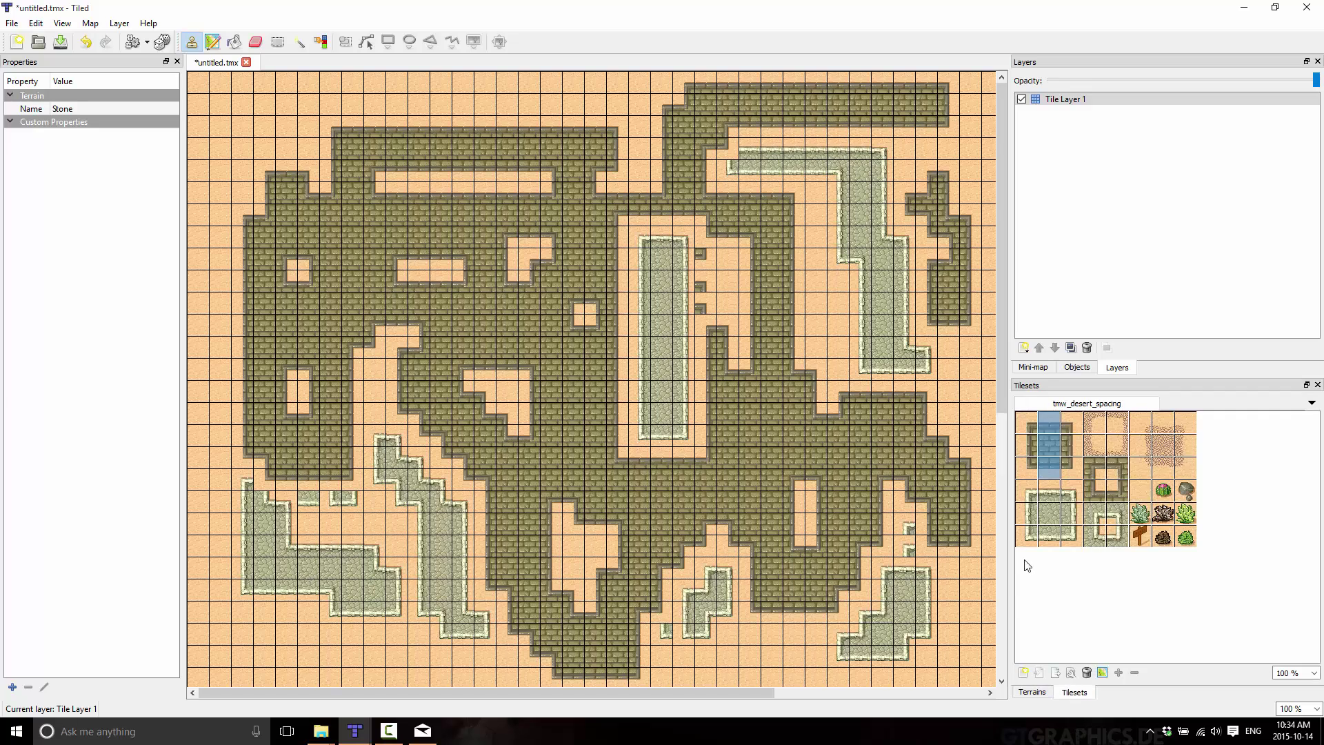
click(1141, 490)
mouse_move(701, 299)
mouse_down()
mouse_move(699, 255)
mouse_move(699, 296)
mouse_up()
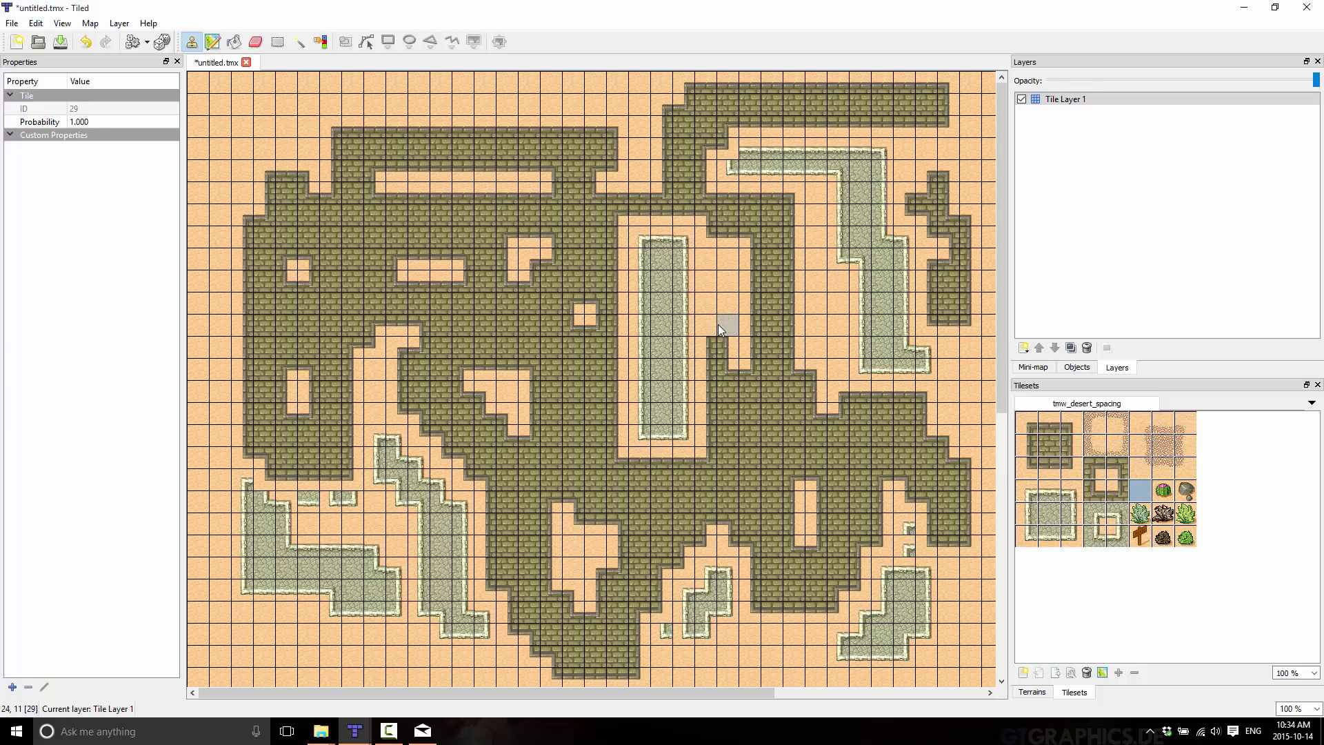